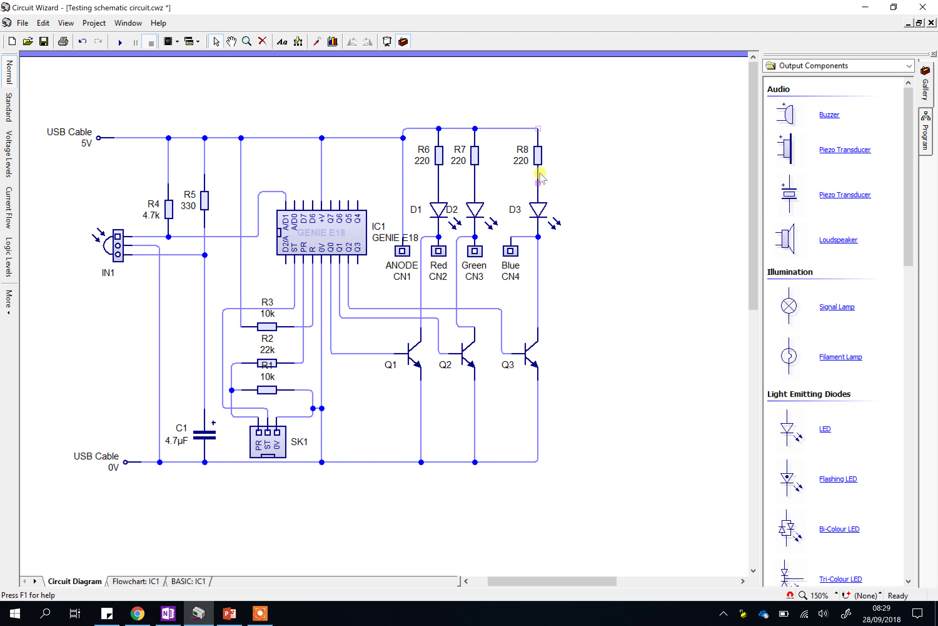
# Deselect resistor R8 and pan the GENIE E18 schematic right so it sits centred
pyautogui.click(487, 90)
pyautogui.moveTo(130, 209); pyautogui.dragTo(224, 210)
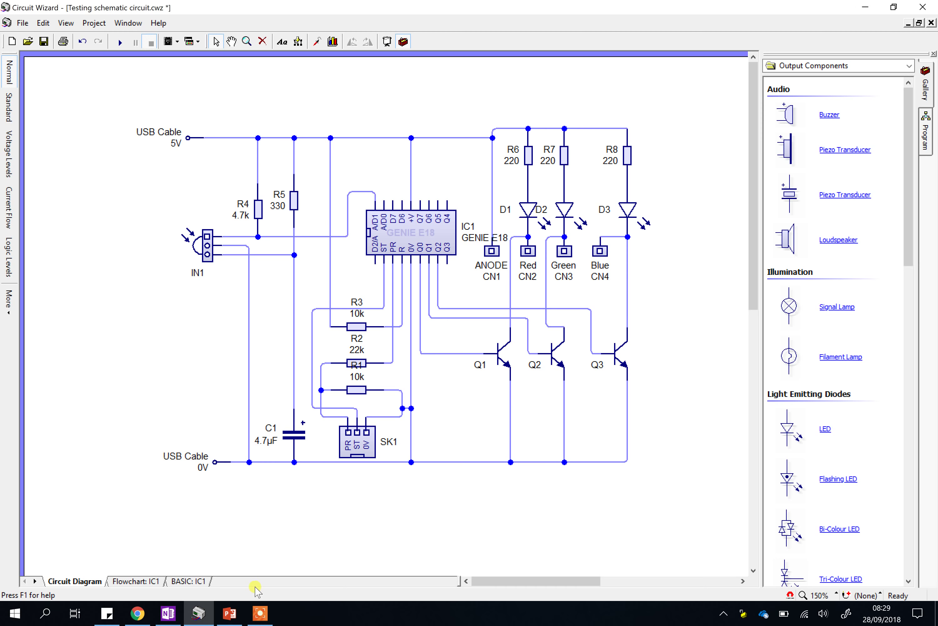
# Go through slides 4 and 5 of the PowerPoint evidence guide, then switch back to Circuit Wizard
pyautogui.click(230, 613)
pyautogui.click(61, 407)
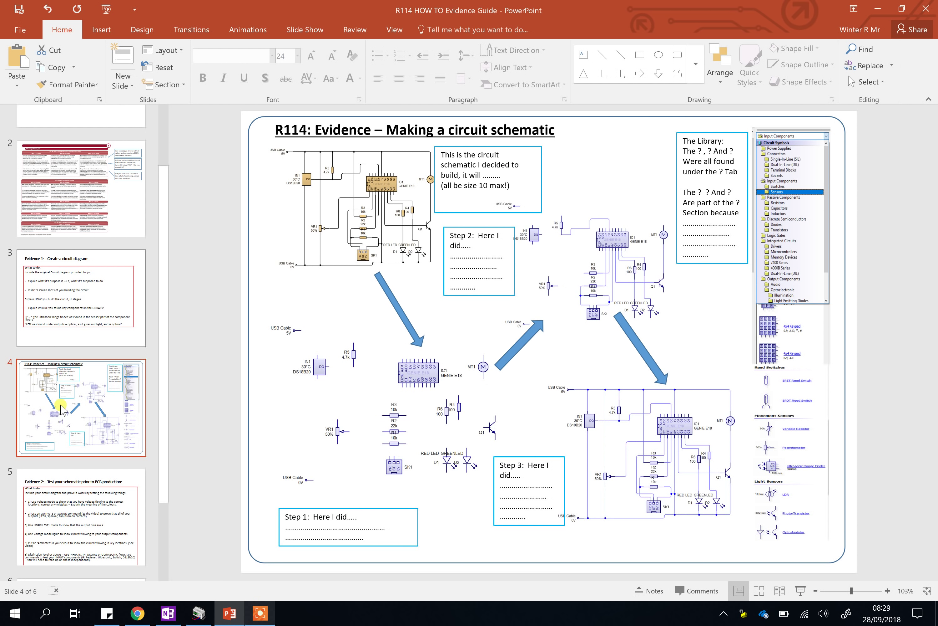
pyautogui.click(57, 501)
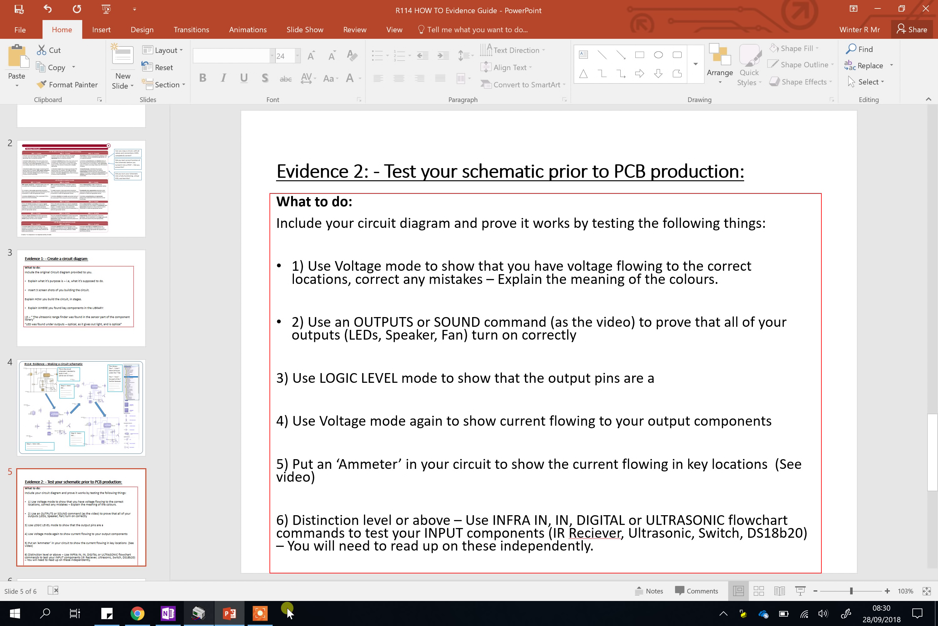
pyautogui.click(199, 610)
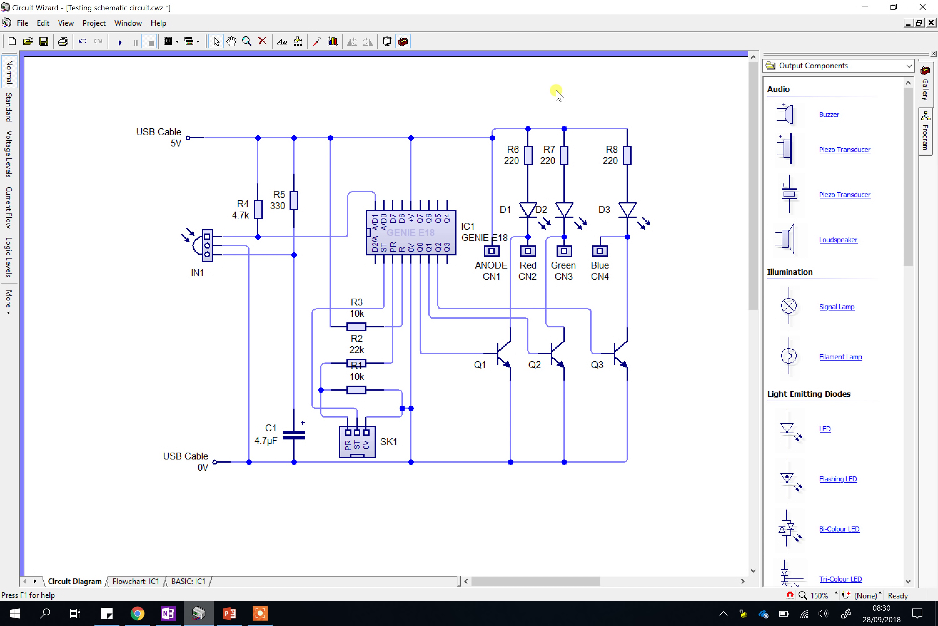
# Run the simulation, read the Incorrect Flowchart error, and go back to the Circuit Diagram tab
pyautogui.click(120, 42)
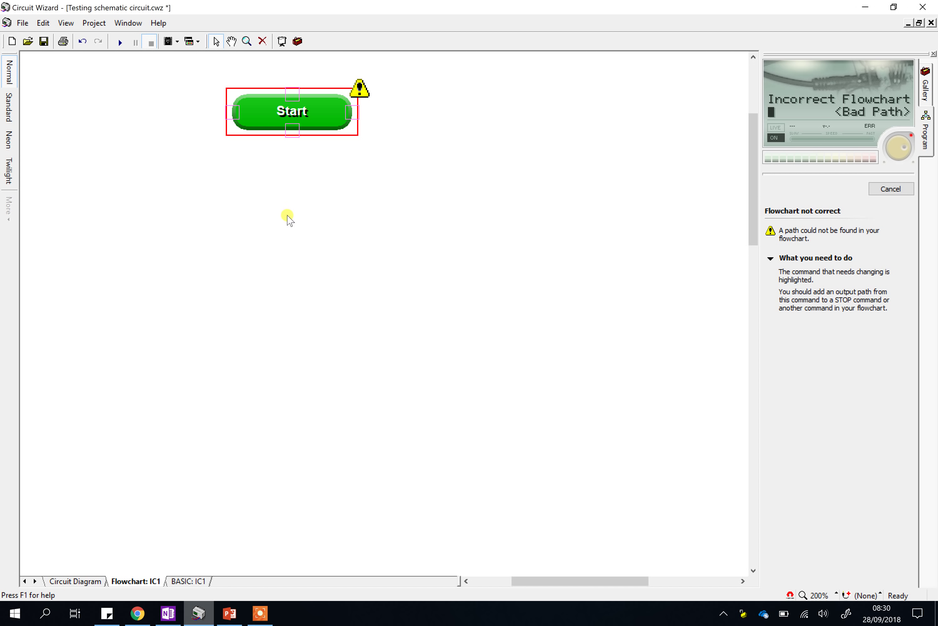
pyautogui.click(77, 581)
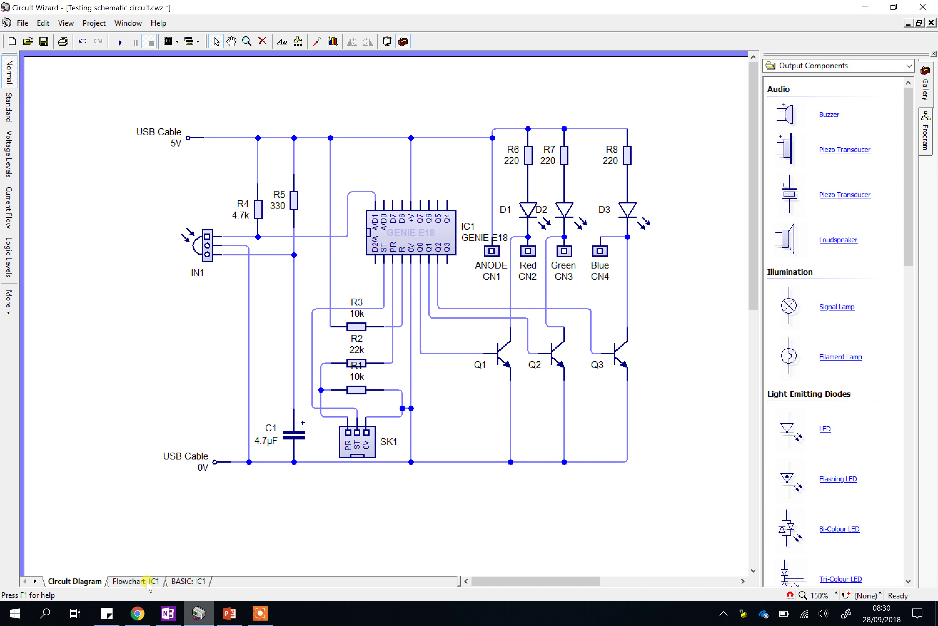
# On the Flowchart: IC1 tab, draw a connector from Start's bottom pin back into its right side
pyautogui.click(125, 582)
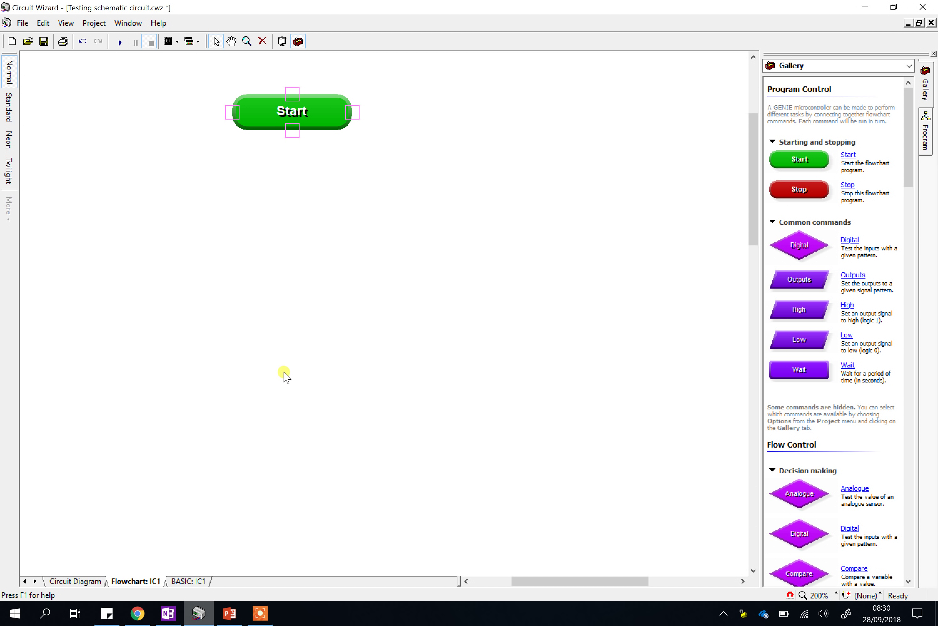
pyautogui.moveTo(292, 131); pyautogui.dragTo(353, 113)
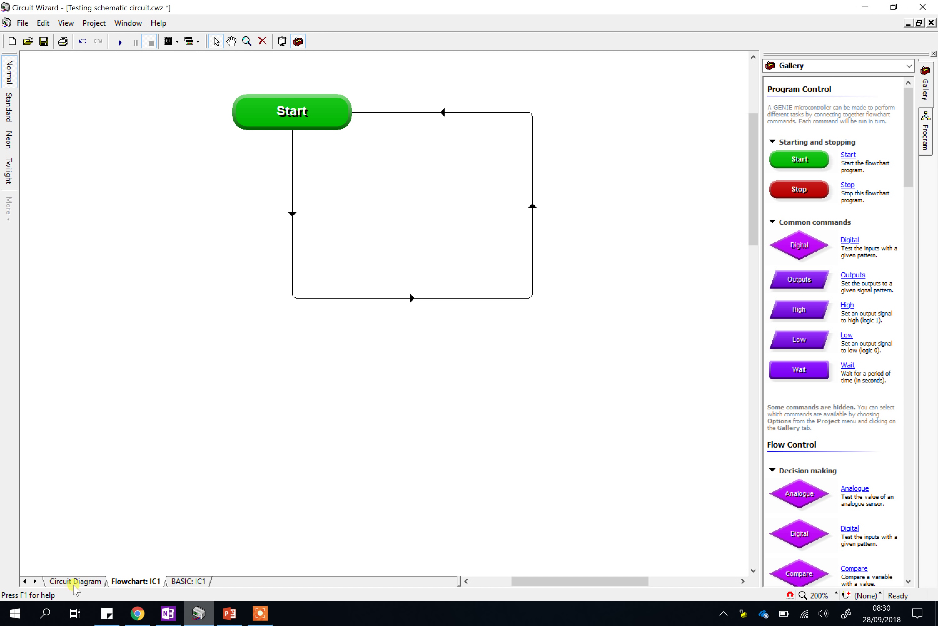
# Run the circuit from the Circuit Diagram tab and place the flowchart program window at the right
pyautogui.click(85, 581)
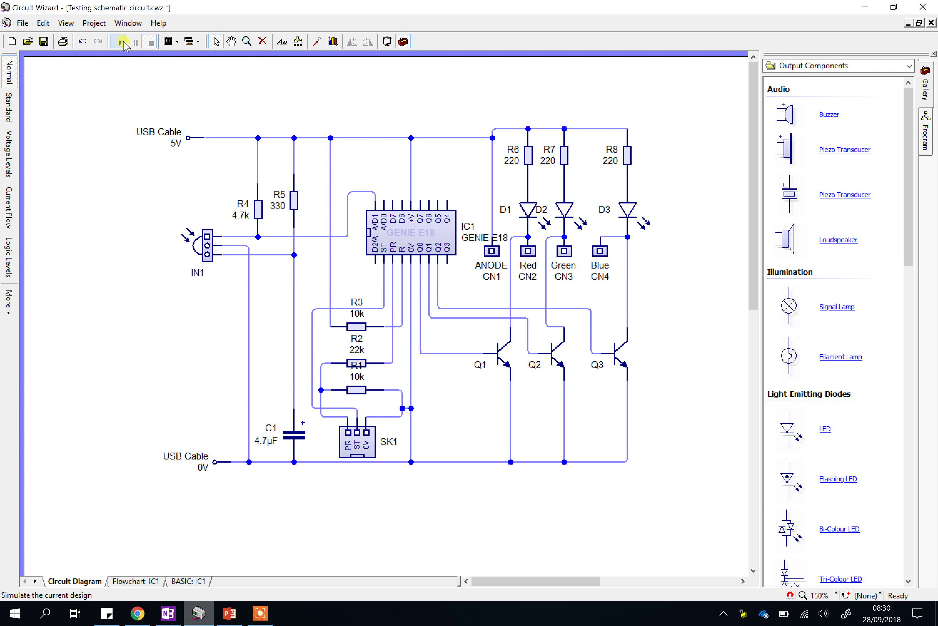
pyautogui.click(121, 42)
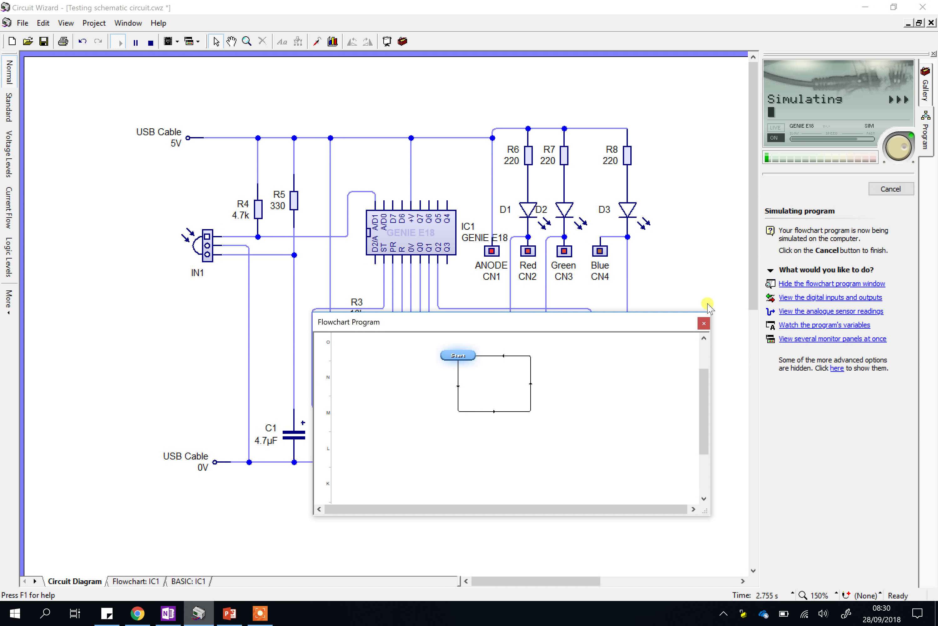
pyautogui.click(706, 321)
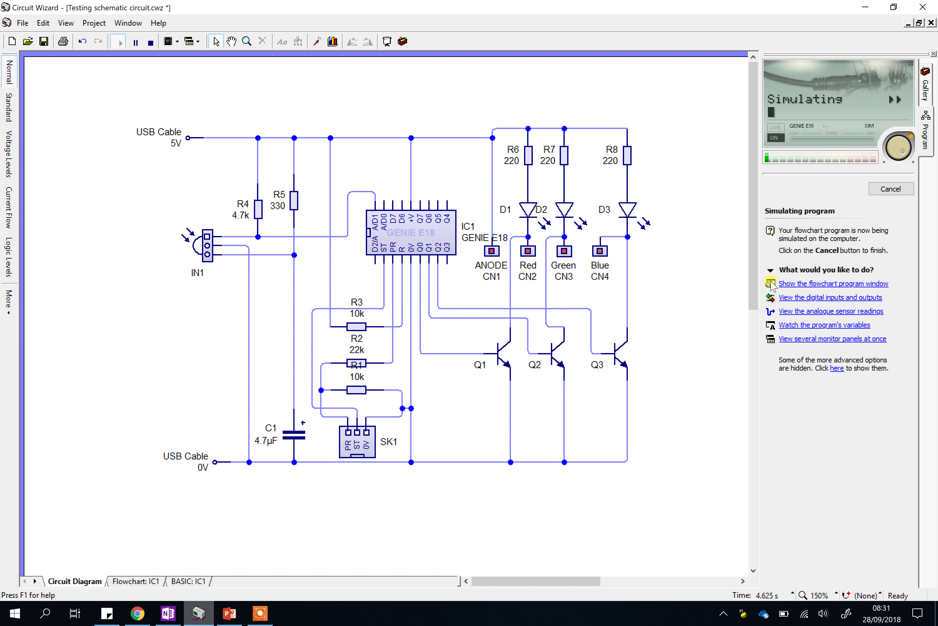
pyautogui.click(797, 283)
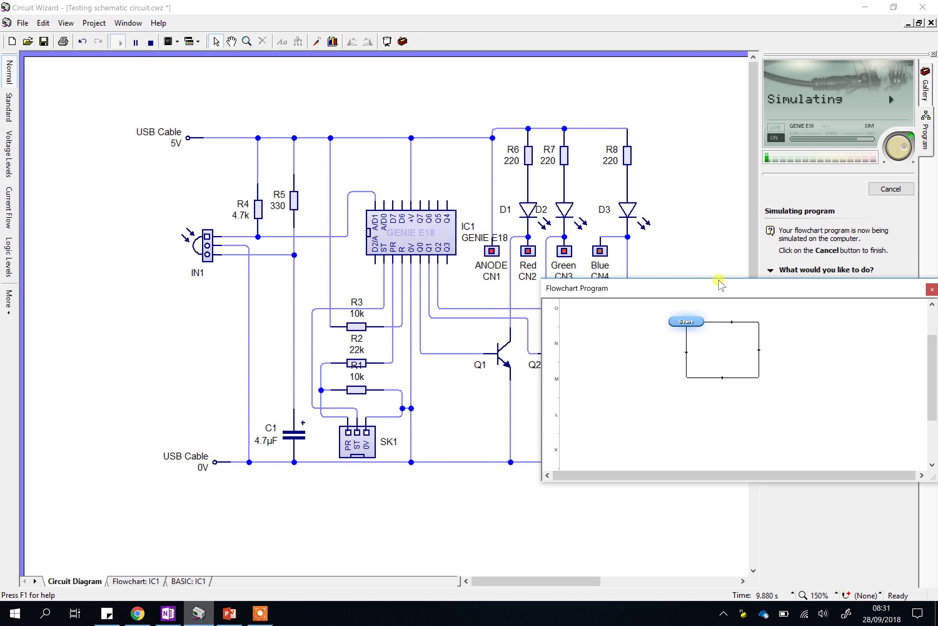
pyautogui.moveTo(669, 291); pyautogui.dragTo(717, 314)
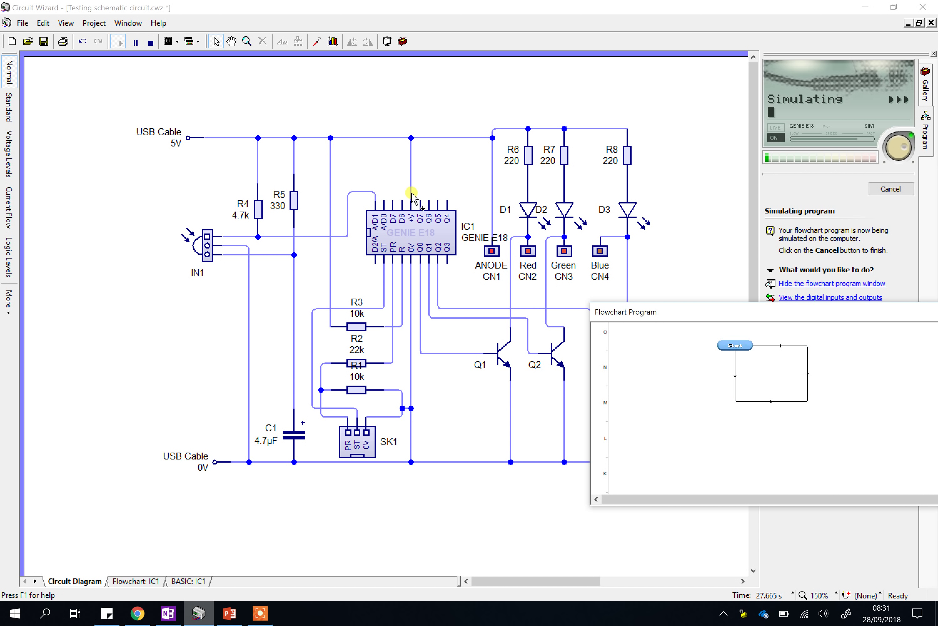
# Delete the wire to IC1's +V pin, simulate without it, then undo the deletion and rerun
pyautogui.click(151, 42)
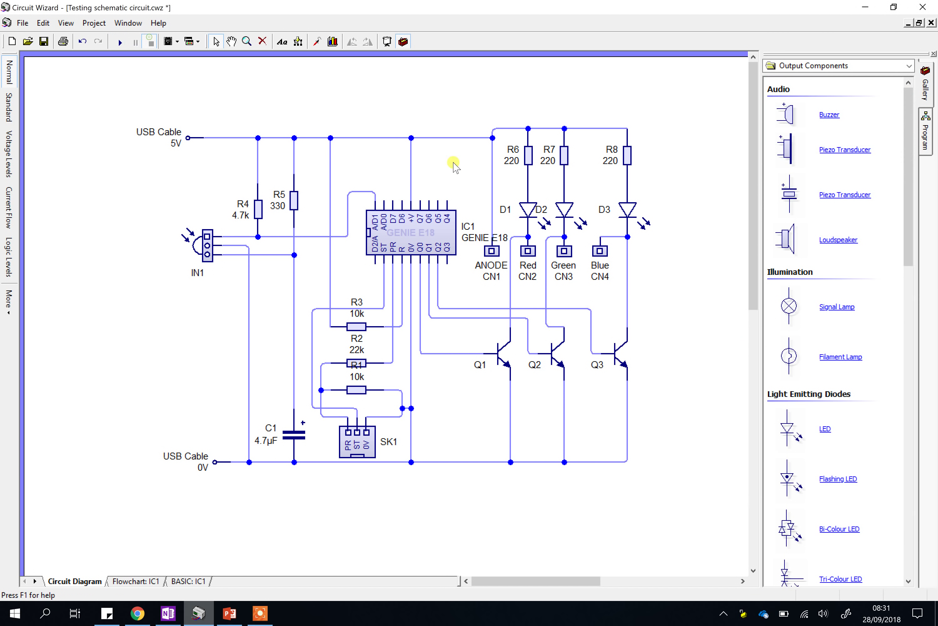
pyautogui.click(416, 181)
pyautogui.press('Delete')
pyautogui.click(120, 41)
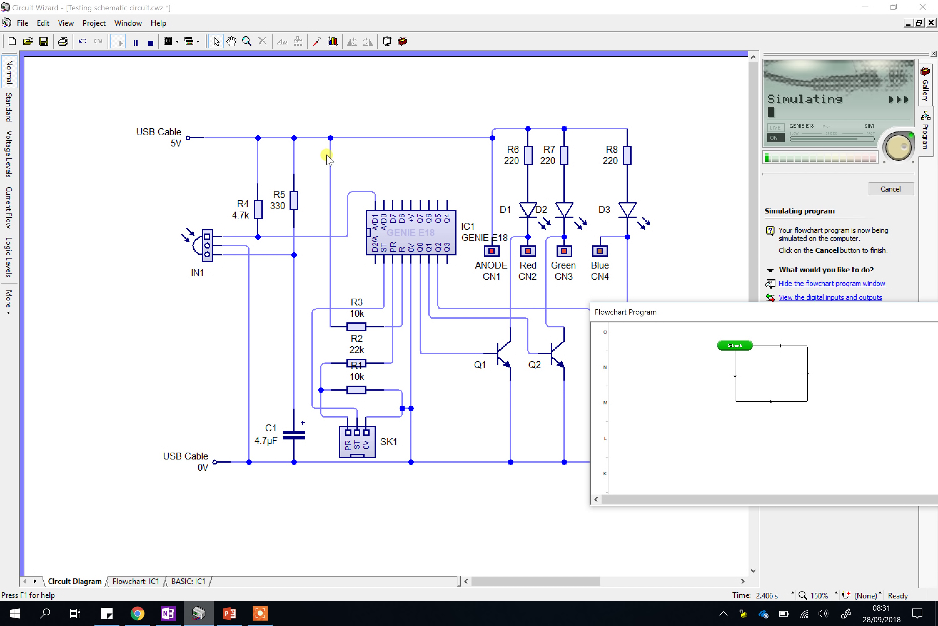
pyautogui.click(150, 41)
pyautogui.hotkey('ctrl', 'z')
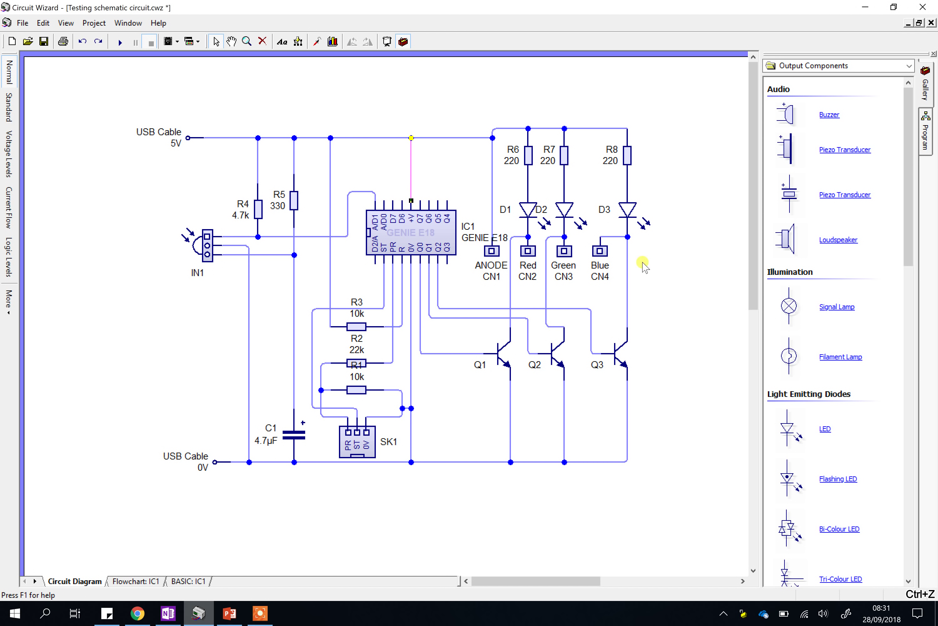
pyautogui.click(121, 43)
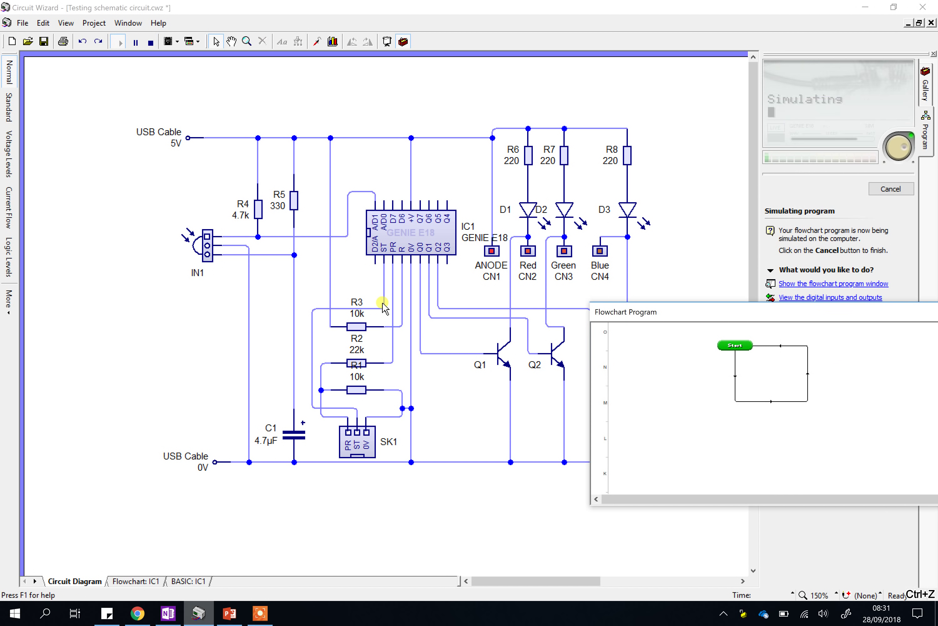
# Delete a vertical supply wire, simulate without it, undo, and restart the simulation
pyautogui.click(150, 42)
pyautogui.moveTo(326, 274); pyautogui.dragTo(343, 290)
pyautogui.press('Delete')
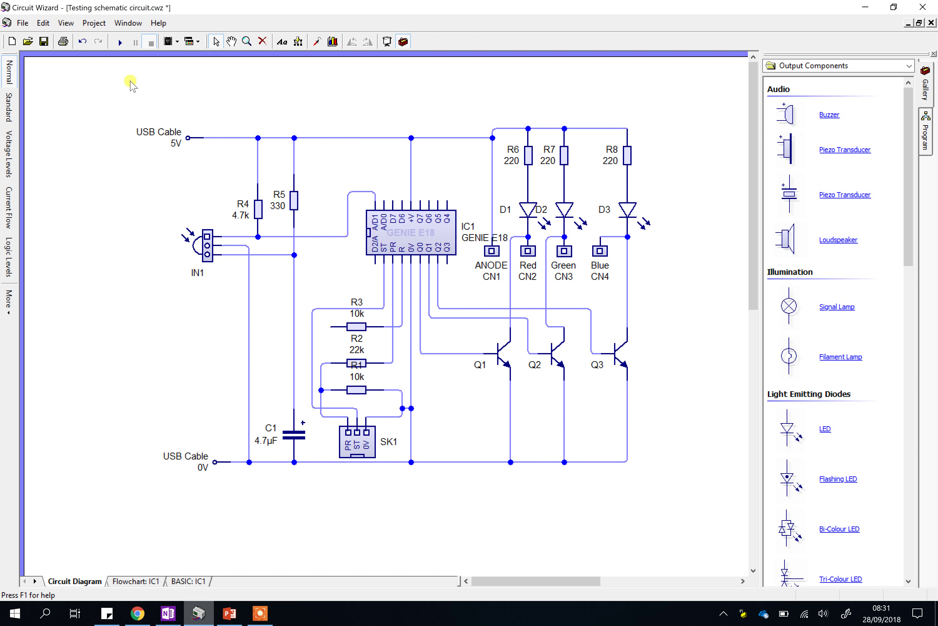
pyautogui.click(119, 42)
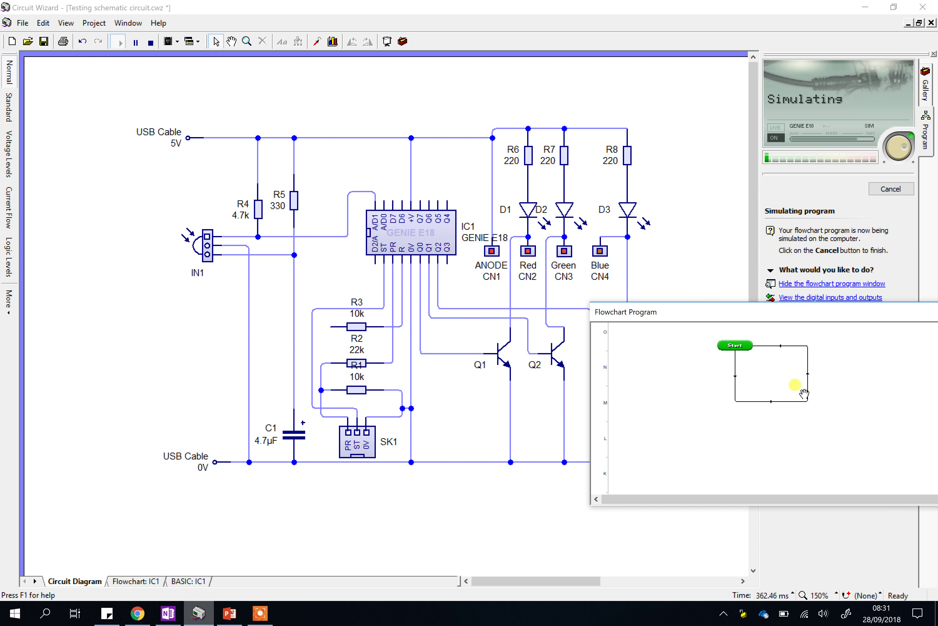
pyautogui.hotkey('ctrl', 'z')
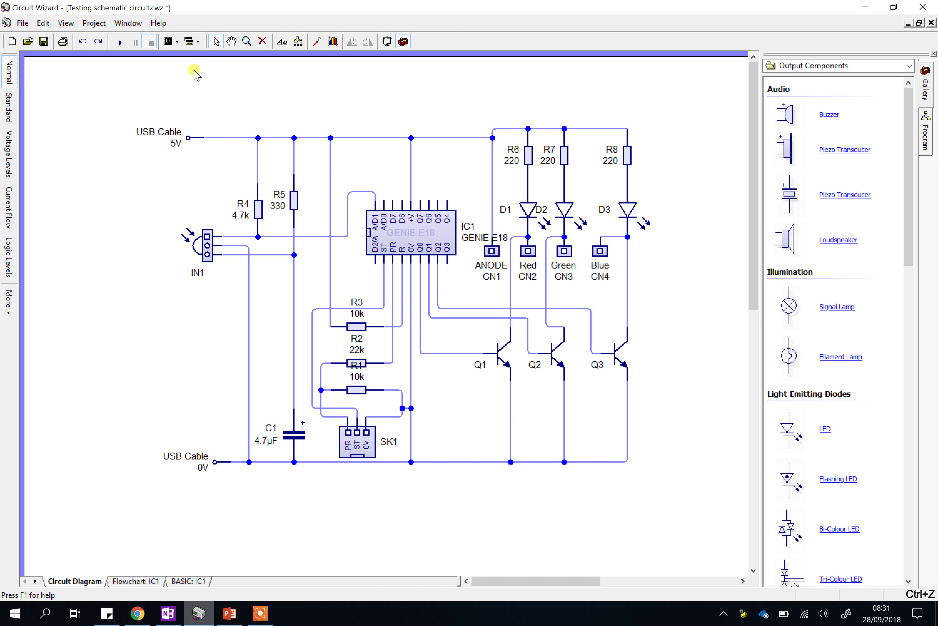
pyautogui.click(120, 41)
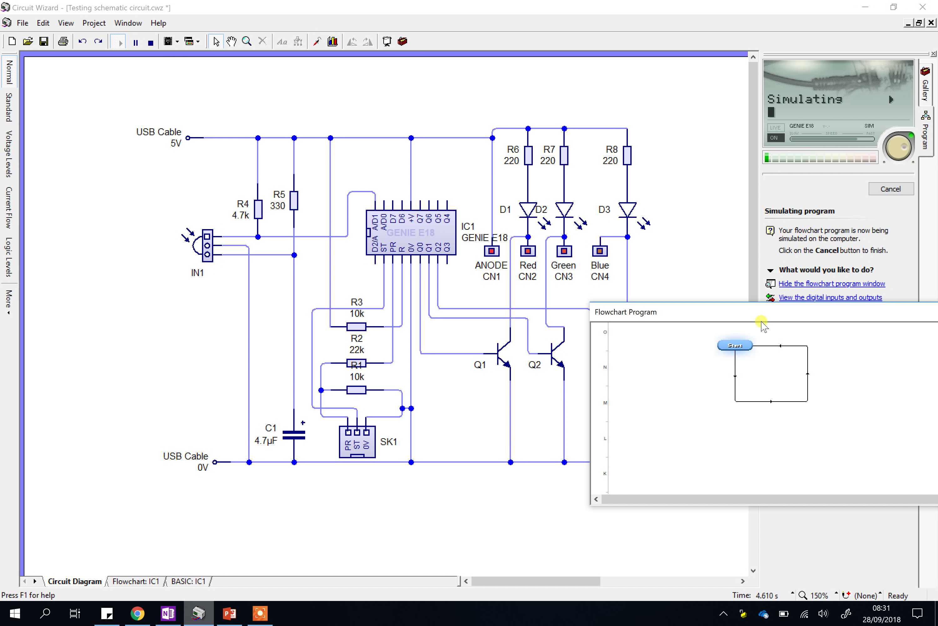
# Move the flowchart window aside and switch the view from Voltage Levels to Current Flow
pyautogui.moveTo(758, 318); pyautogui.dragTo(827, 391)
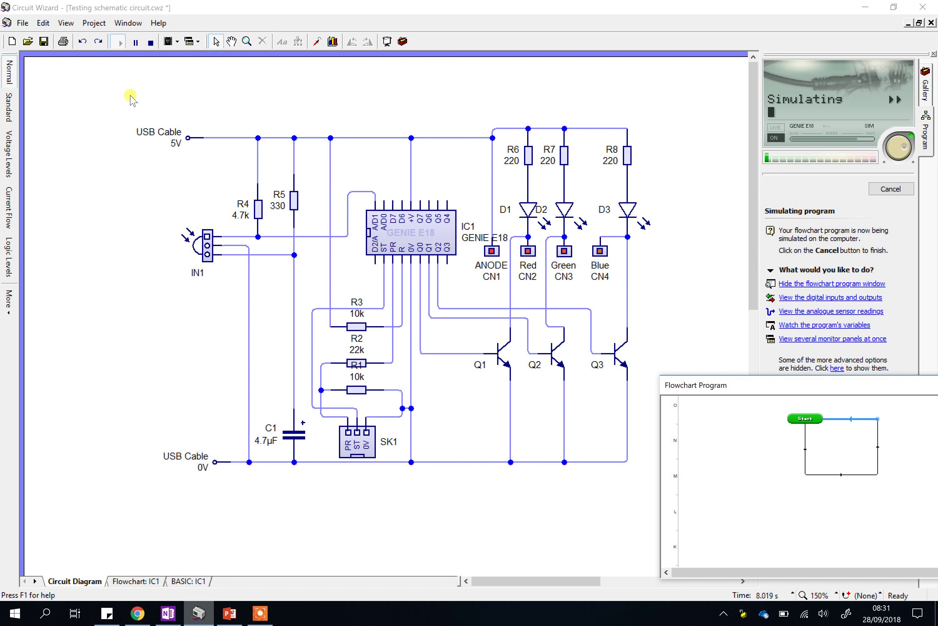
pyautogui.click(8, 153)
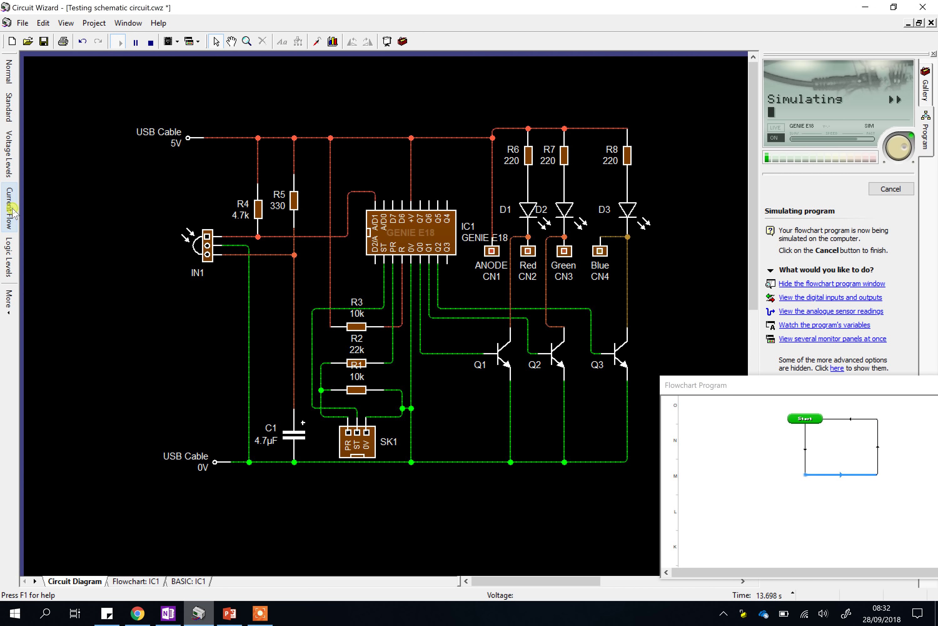
pyautogui.click(11, 208)
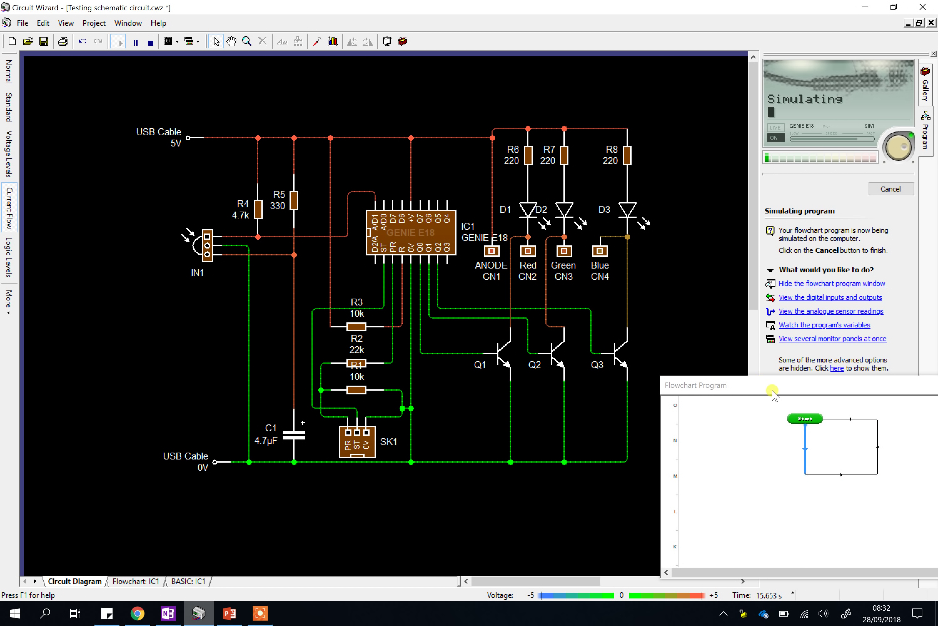
# Reposition the flowchart program window, then hide it from the schematic
pyautogui.moveTo(775, 385); pyautogui.dragTo(425, 318)
pyautogui.click(701, 318)
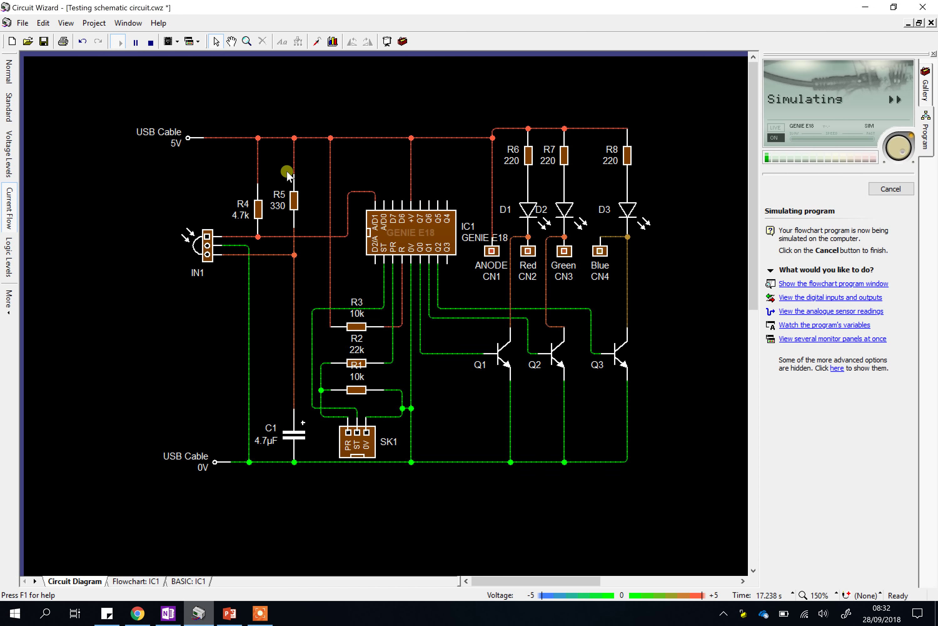
pyautogui.scroll(1, 287, 170)
pyautogui.scroll(-1, 407, 204)
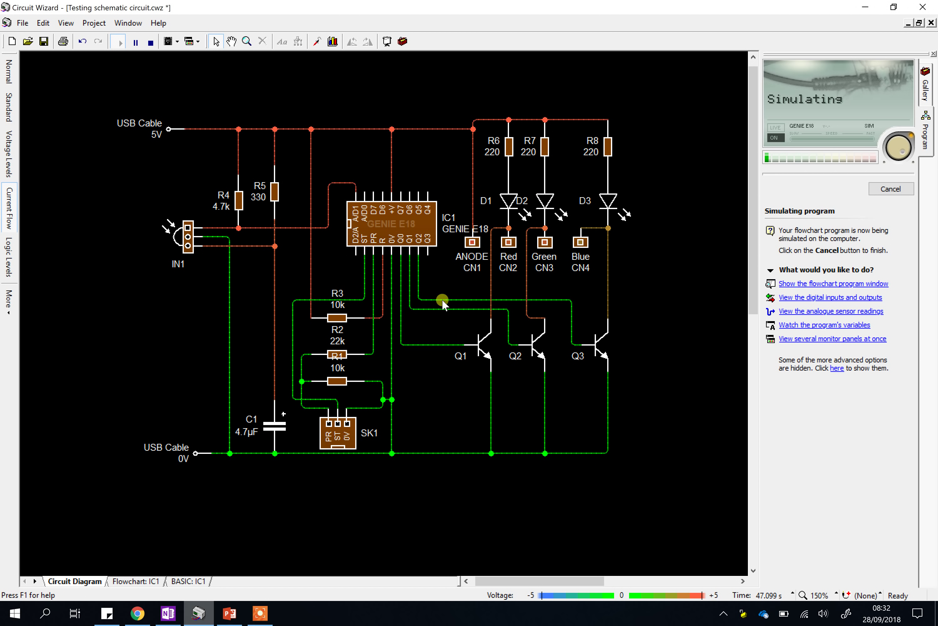
pyautogui.scroll(1, 448, 331)
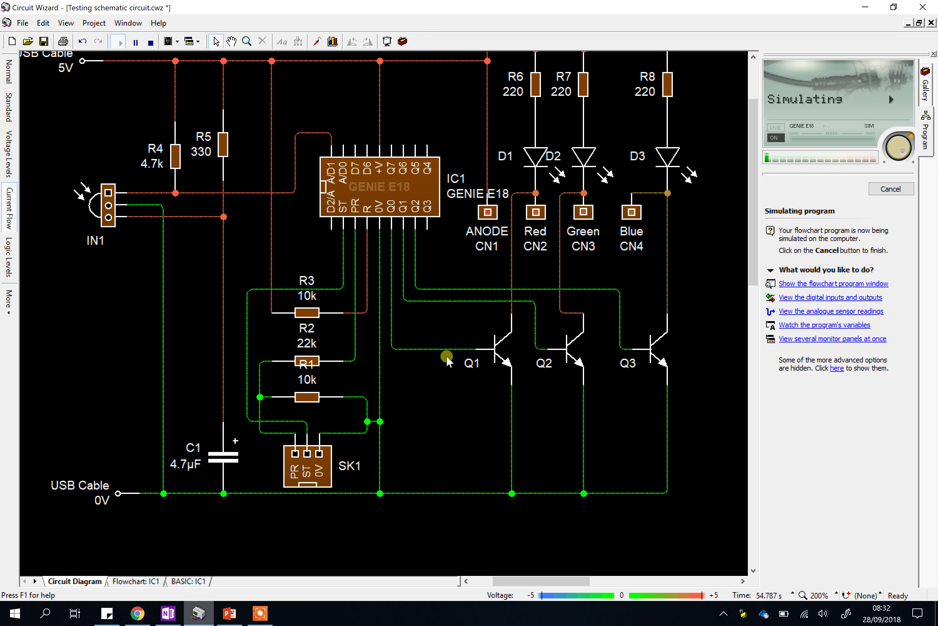
pyautogui.scroll(-1, 446, 355)
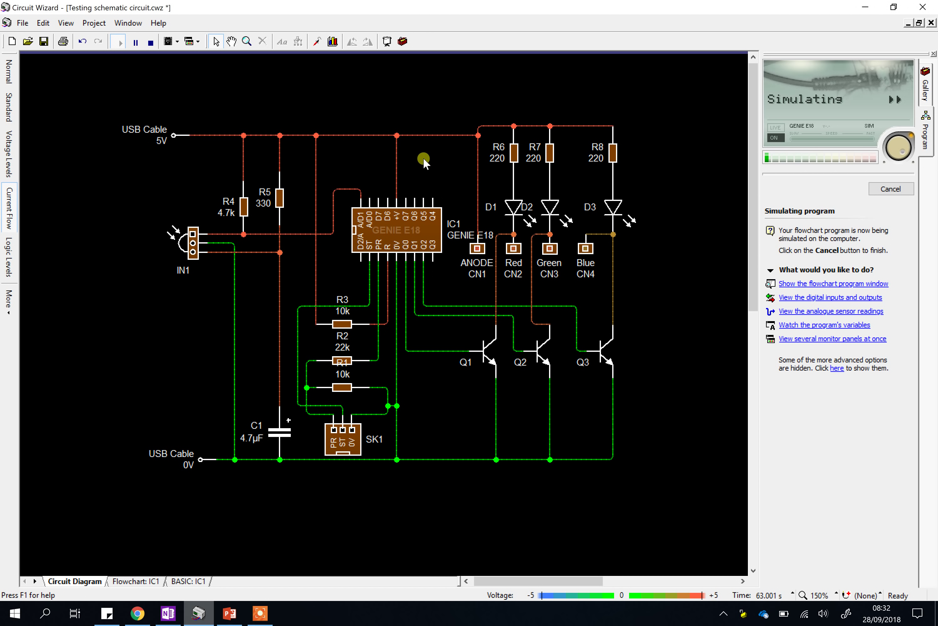
# Zoom in on the GENIE E18 chip, then switch to the Flowchart: IC1 tab
pyautogui.moveTo(399, 166)
pyautogui.moveTo(611, 248)
pyautogui.scroll(2, 623, 280)
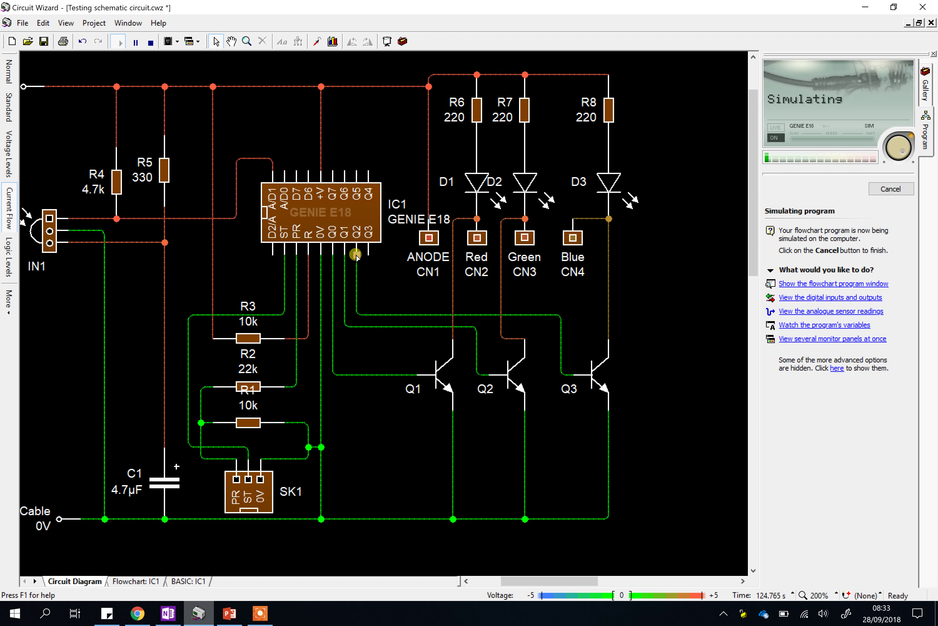
pyautogui.scroll(3, 336, 213)
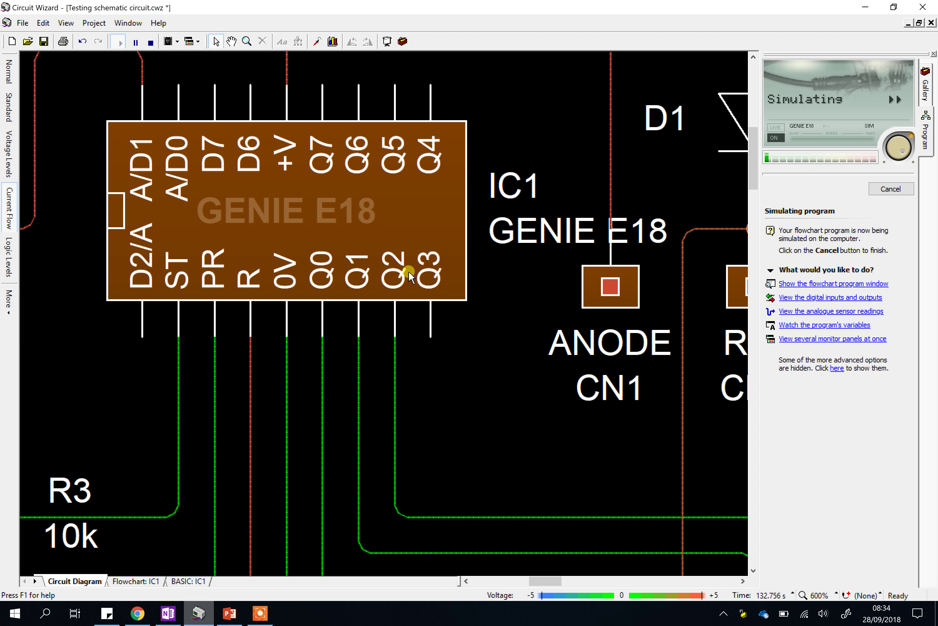
pyautogui.scroll(-1, 409, 271)
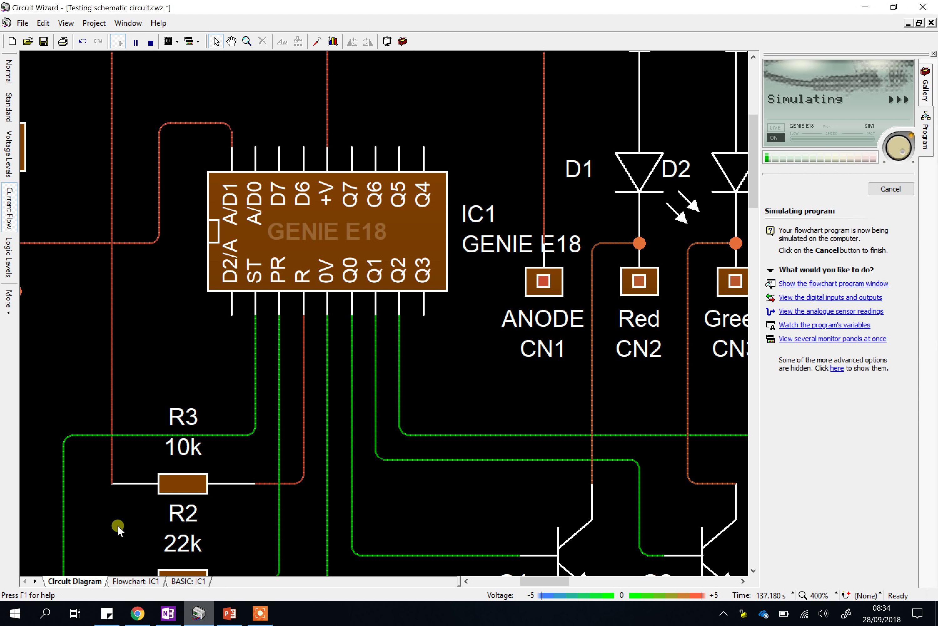
pyautogui.click(136, 581)
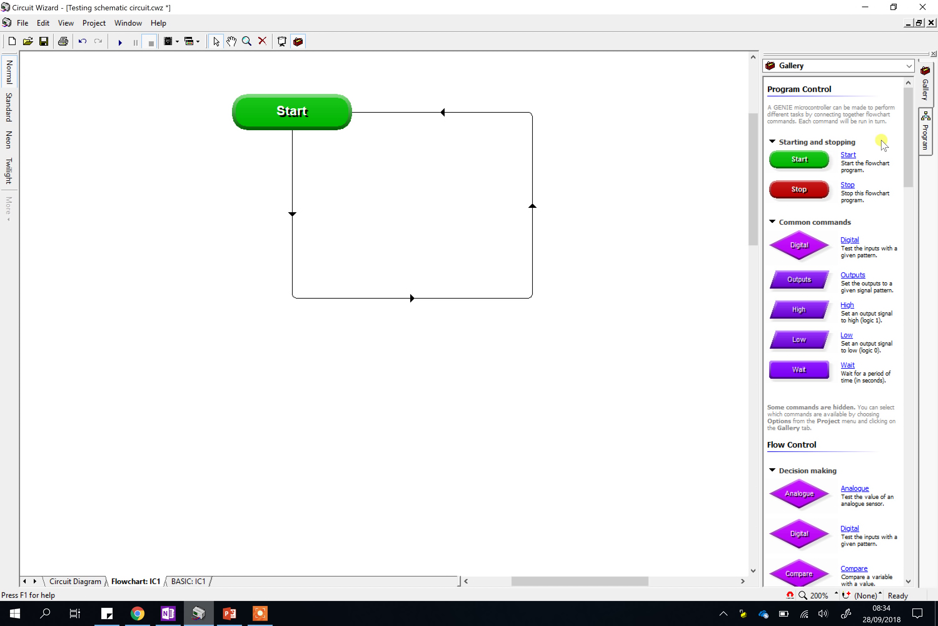
# Drop an Outputs block onto the Start loop, set Q0, Q1 and Q2 to 1, caption it 'Turn all LEDs on'
pyautogui.scroll(-1, 911, 152)
pyautogui.scroll(-3, 911, 153)
pyautogui.moveTo(789, 198); pyautogui.dragTo(301, 238)
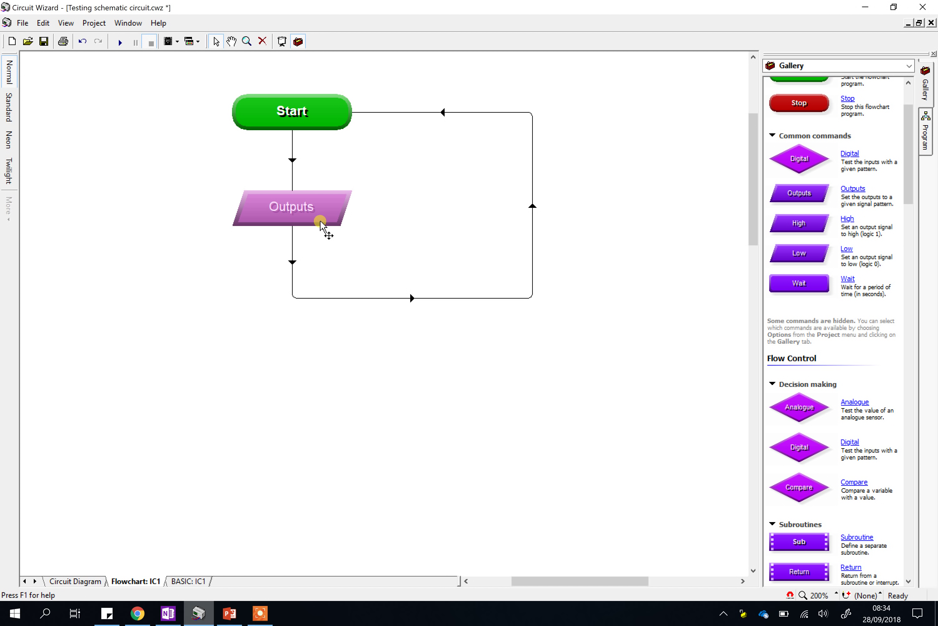
pyautogui.doubleClick(321, 221)
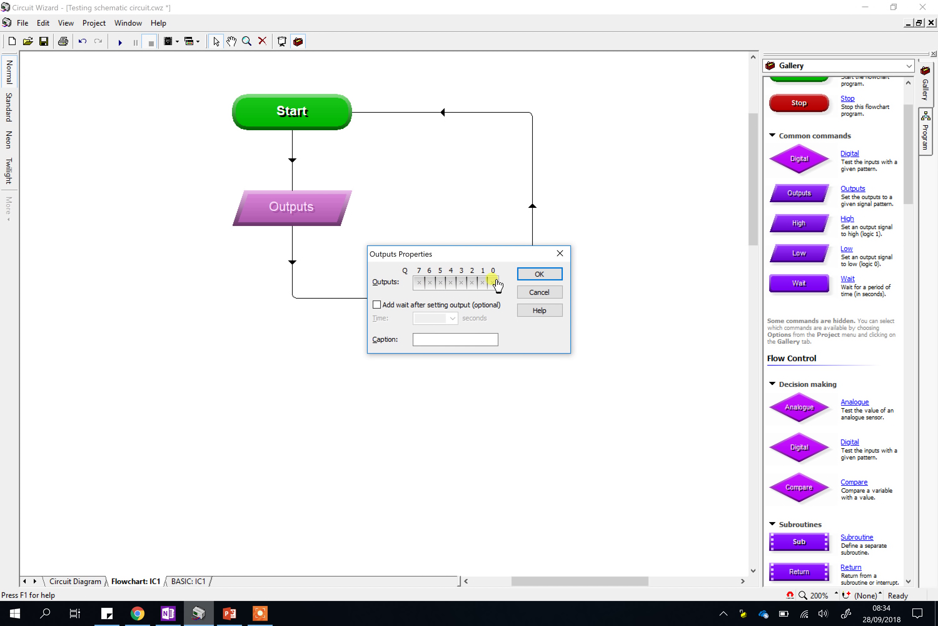
pyautogui.click(483, 282)
pyautogui.click(472, 282)
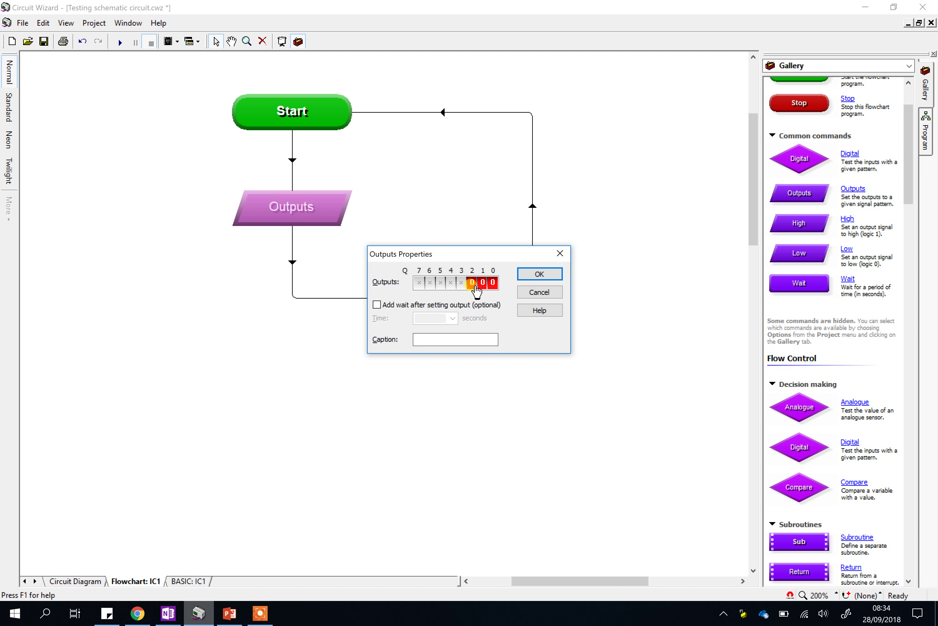
pyautogui.click(493, 282)
pyautogui.click(483, 282)
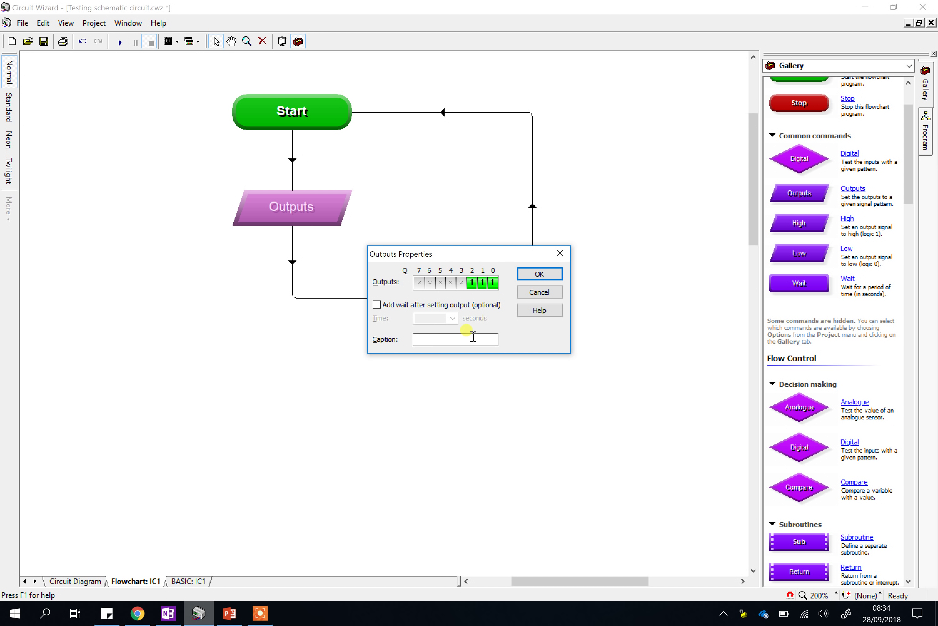
pyautogui.click(442, 338)
pyautogui.write('Turn all LEDs on')
pyautogui.press('Return')
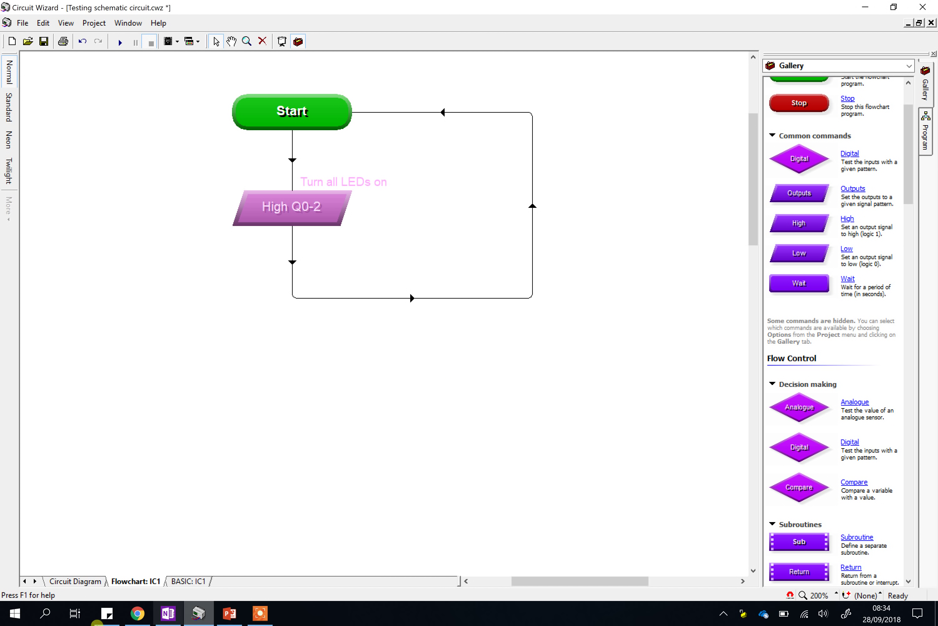
# Run the circuit from the Circuit Diagram tab with the flowchart window at the right, then stop it
pyautogui.click(75, 582)
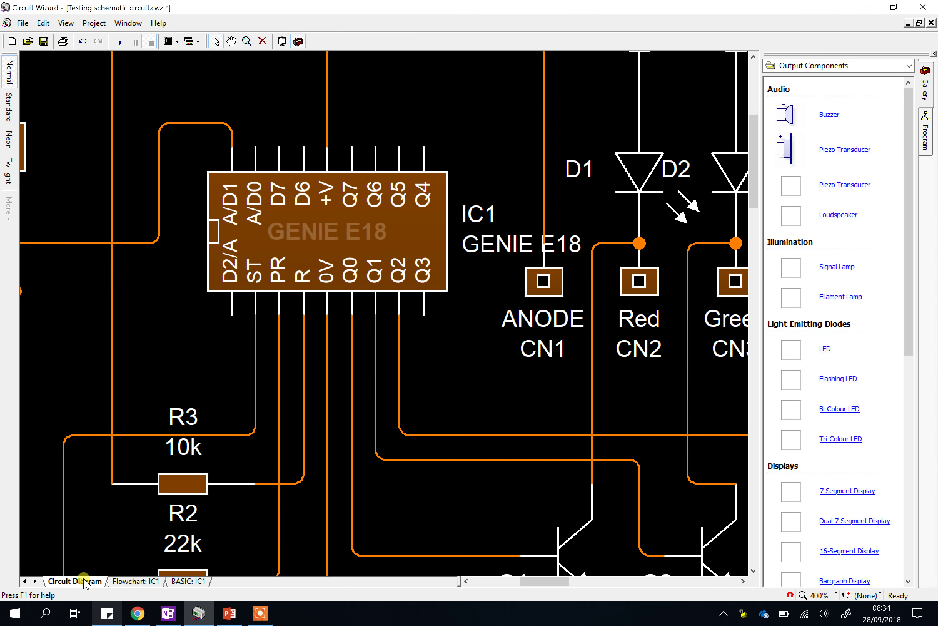
pyautogui.hscroll(-1, 307, 323)
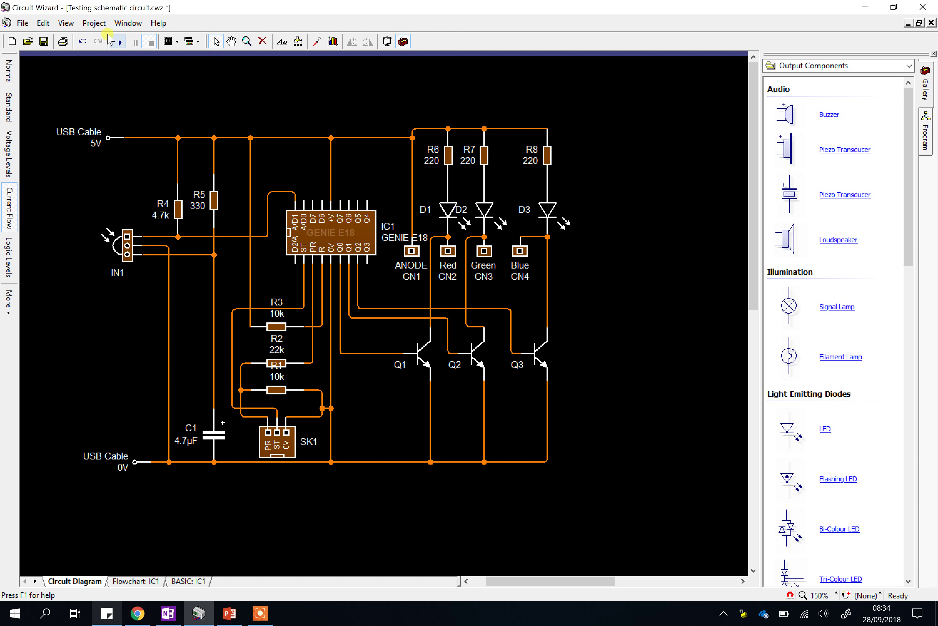
pyautogui.click(120, 42)
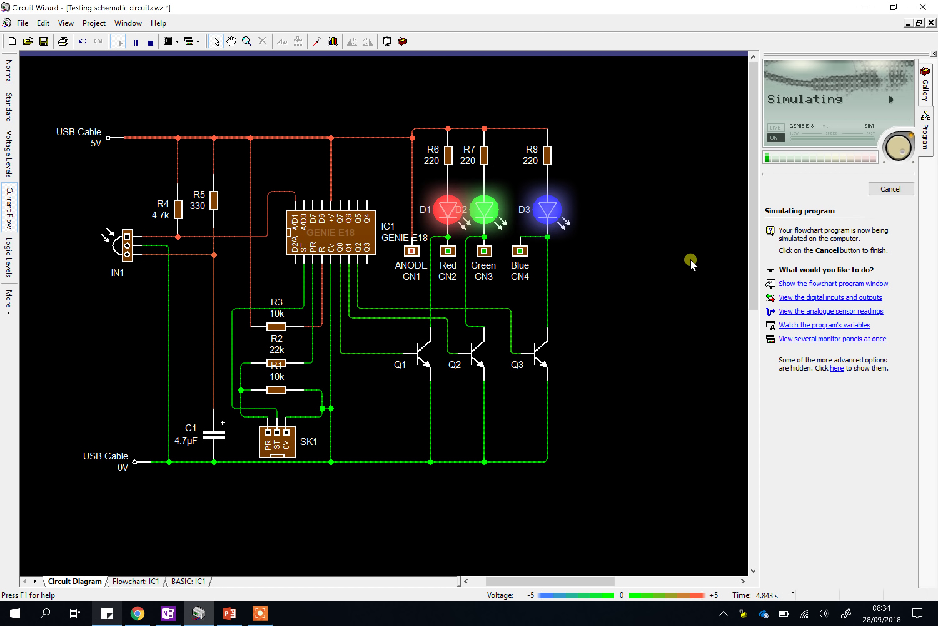
pyautogui.click(797, 284)
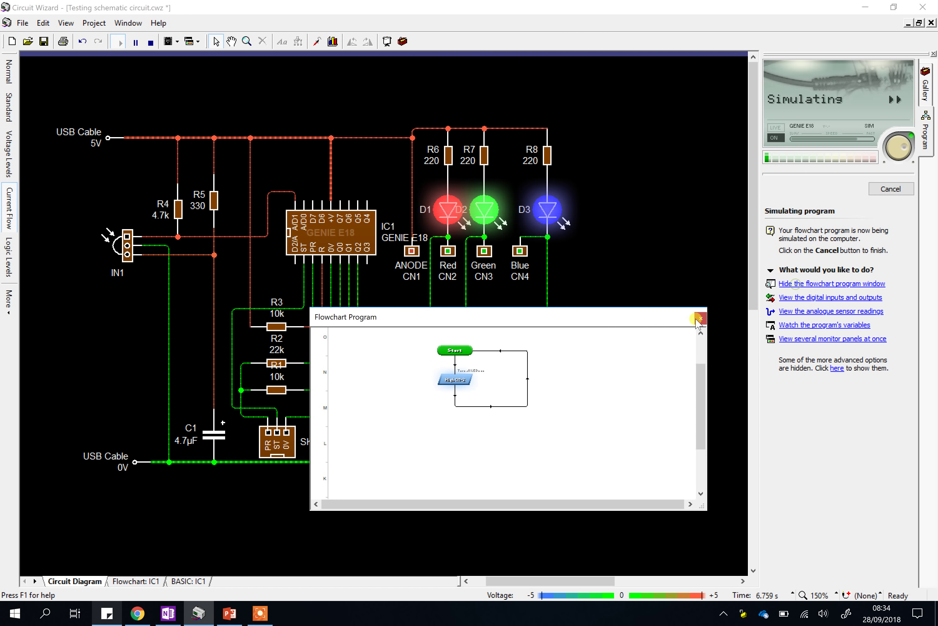
pyautogui.moveTo(561, 320); pyautogui.dragTo(820, 284)
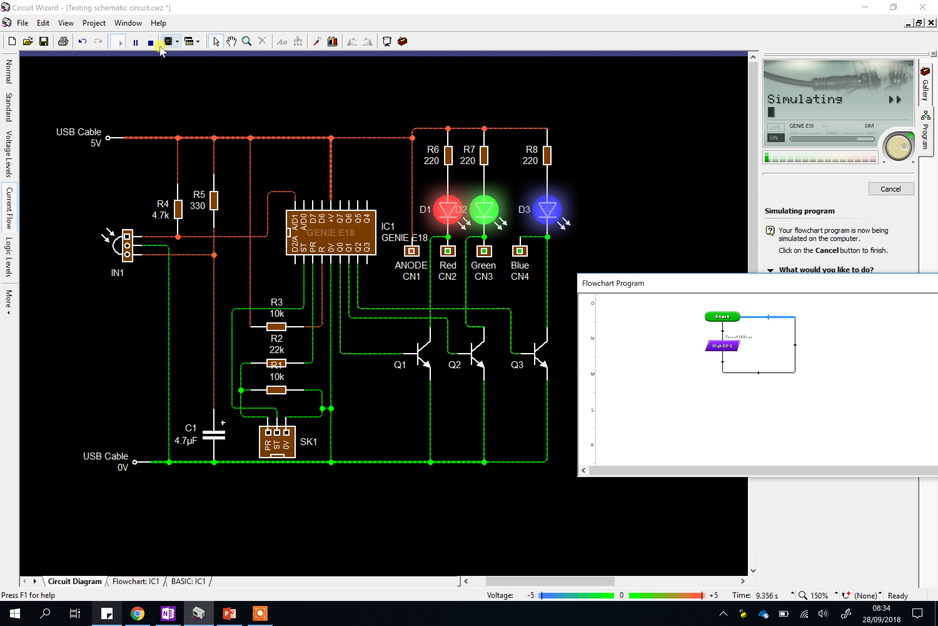
pyautogui.click(151, 42)
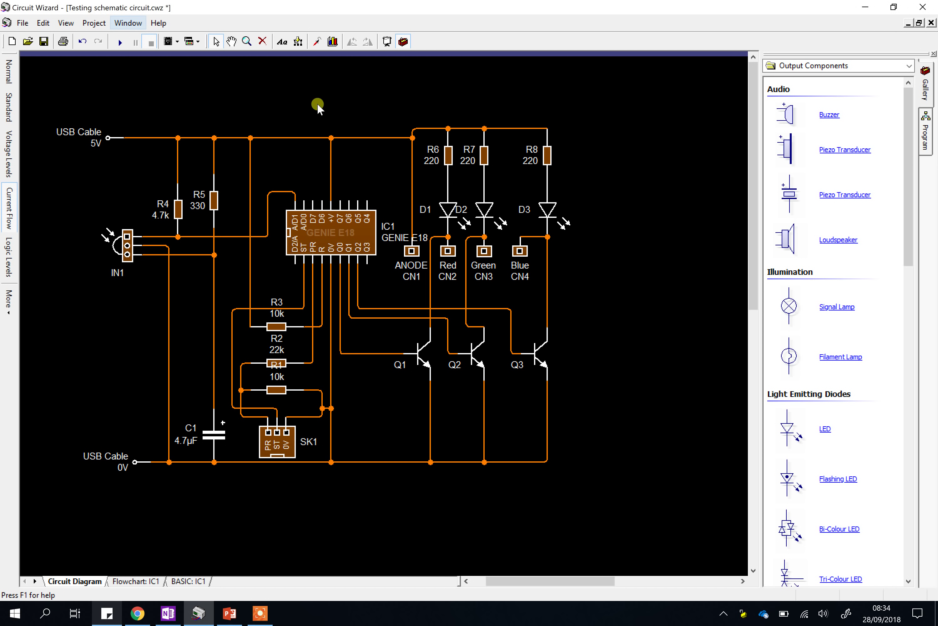
# Replace blue LED D3 and resistor R8 with DC motor MT1 wired to R7, then simulate it
pyautogui.moveTo(534, 139); pyautogui.dragTo(586, 222)
pyautogui.press('Delete')
pyautogui.moveTo(908, 203); pyautogui.dragTo(928, 527)
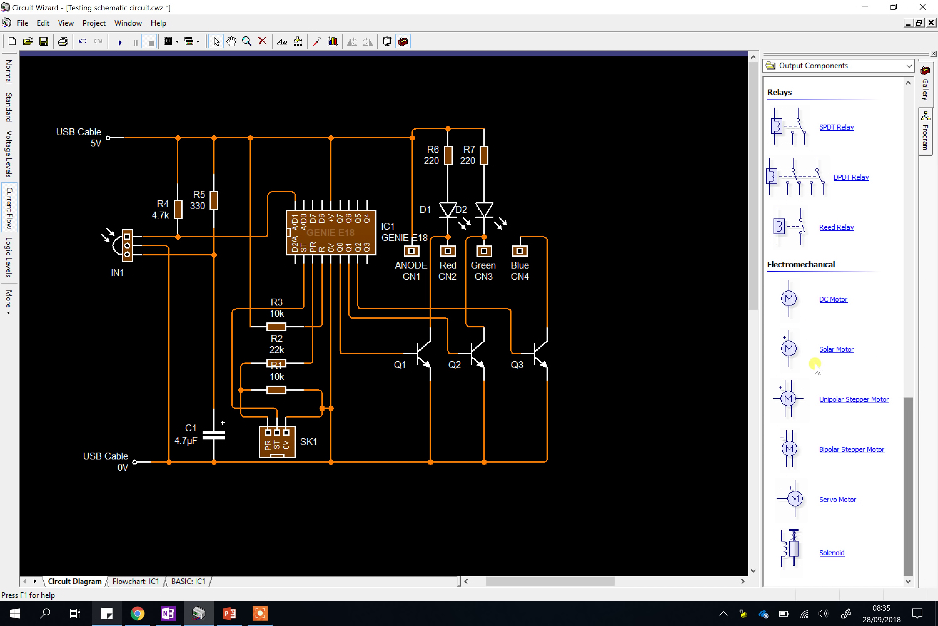
pyautogui.moveTo(788, 299); pyautogui.dragTo(485, 128)
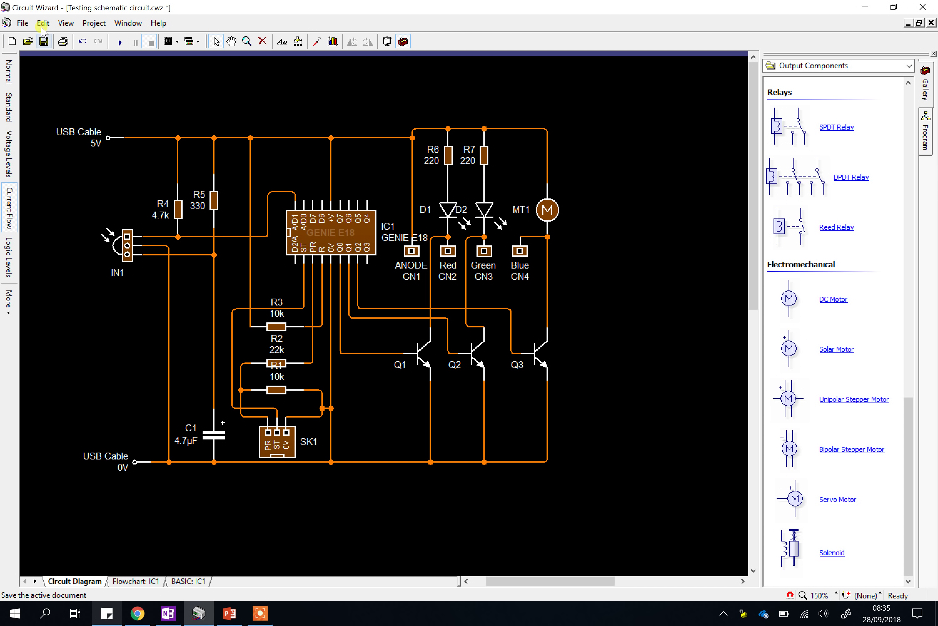
pyautogui.click(117, 41)
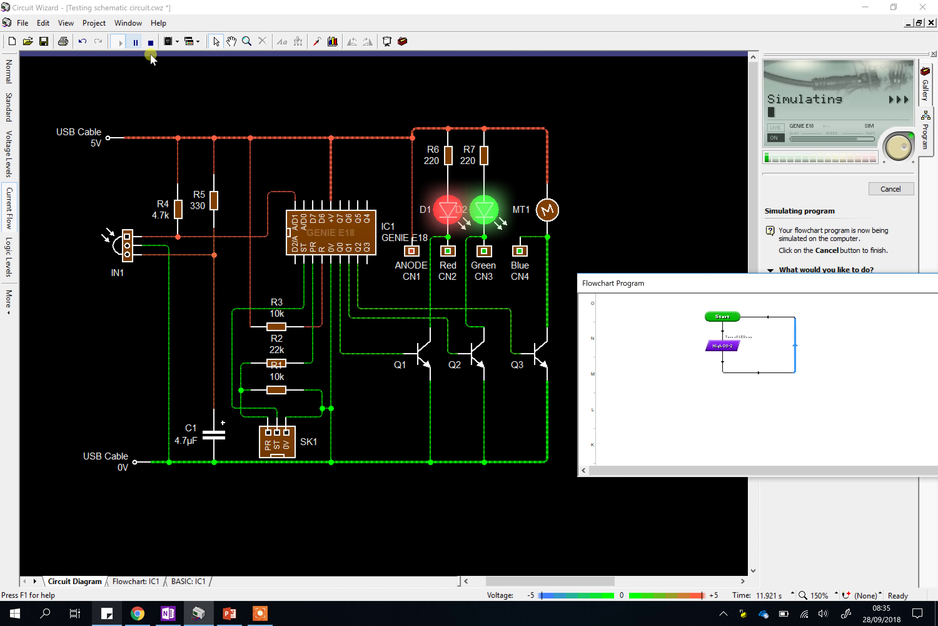
pyautogui.click(150, 41)
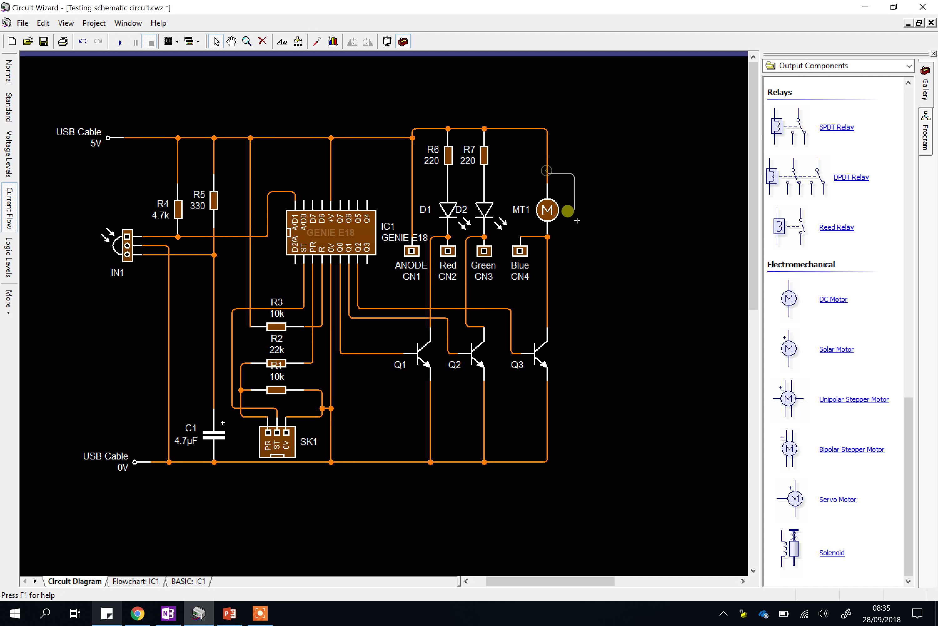
# Replace motor MT1 with an 8 Ohm loudspeaker LS1 wired between the R7 junction and CN4
pyautogui.moveTo(538, 163); pyautogui.dragTo(586, 214)
pyautogui.press('Delete')
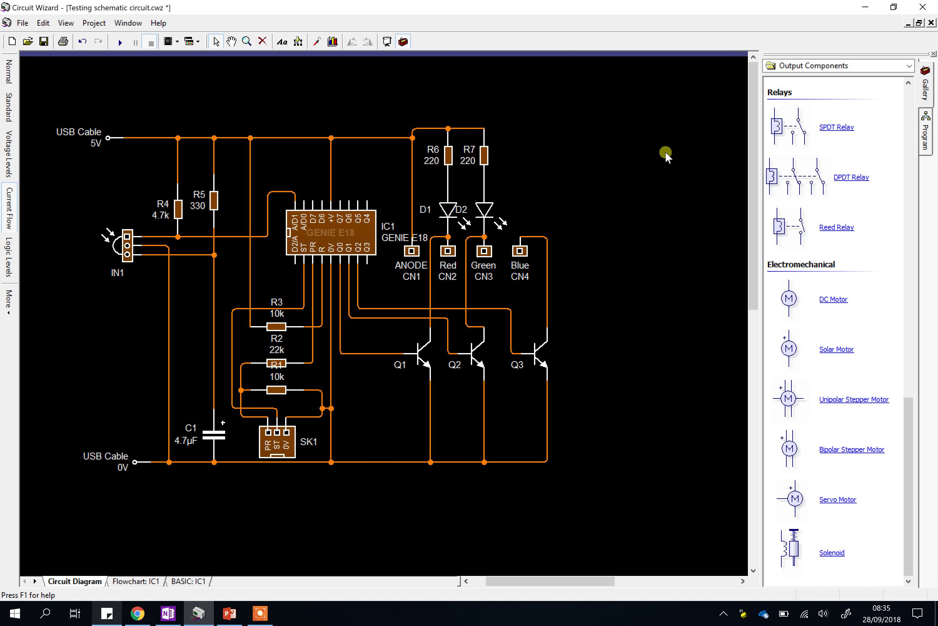
pyautogui.click(813, 64)
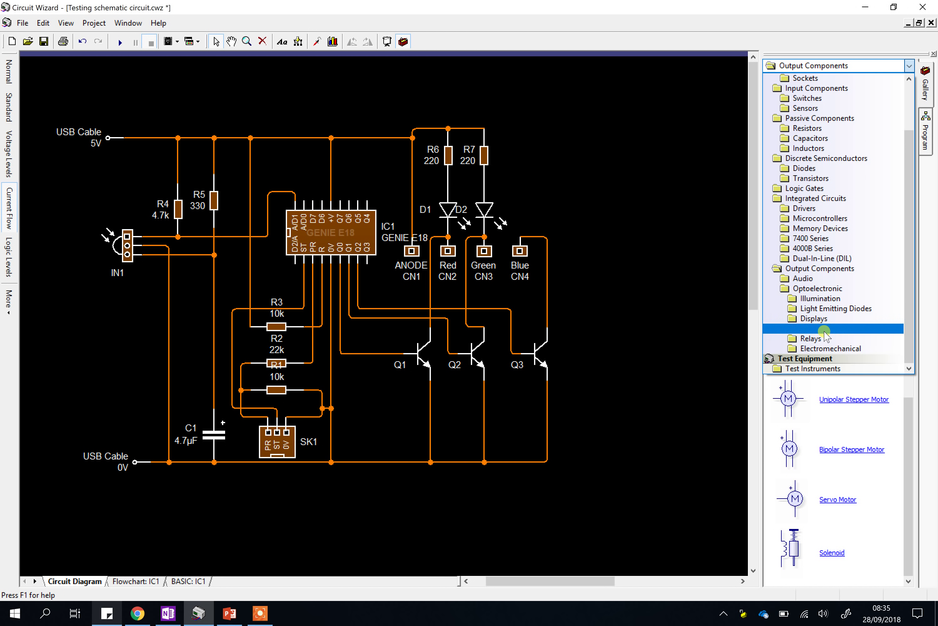
pyautogui.click(813, 280)
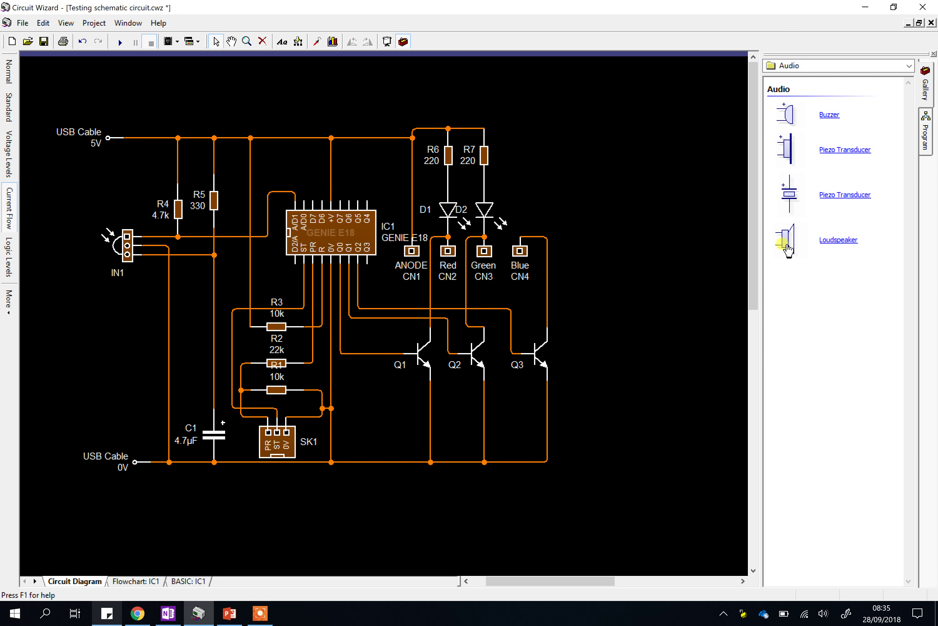
pyautogui.moveTo(786, 242); pyautogui.dragTo(548, 237)
pyautogui.click(543, 237)
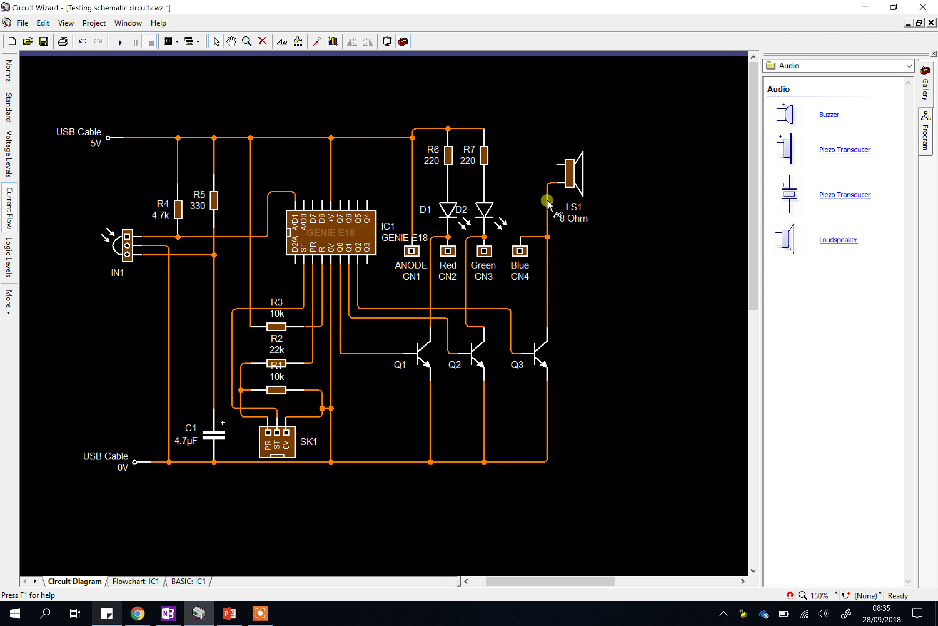
pyautogui.click(555, 164)
pyautogui.moveTo(545, 152); pyautogui.dragTo(484, 128)
# Run the simulation with the loudspeaker in place, then stop it
pyautogui.click(119, 41)
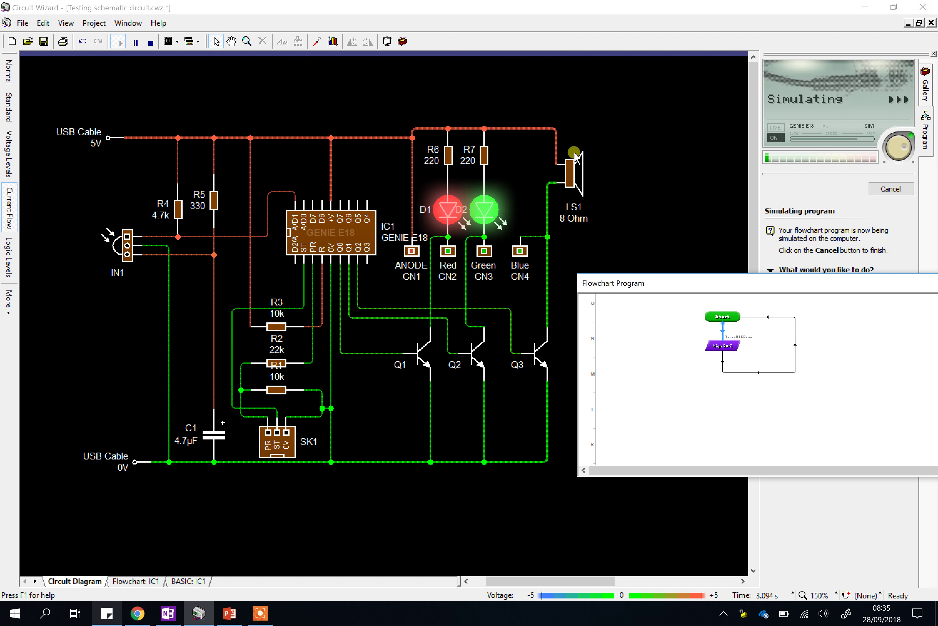
pyautogui.scroll(2, 574, 152)
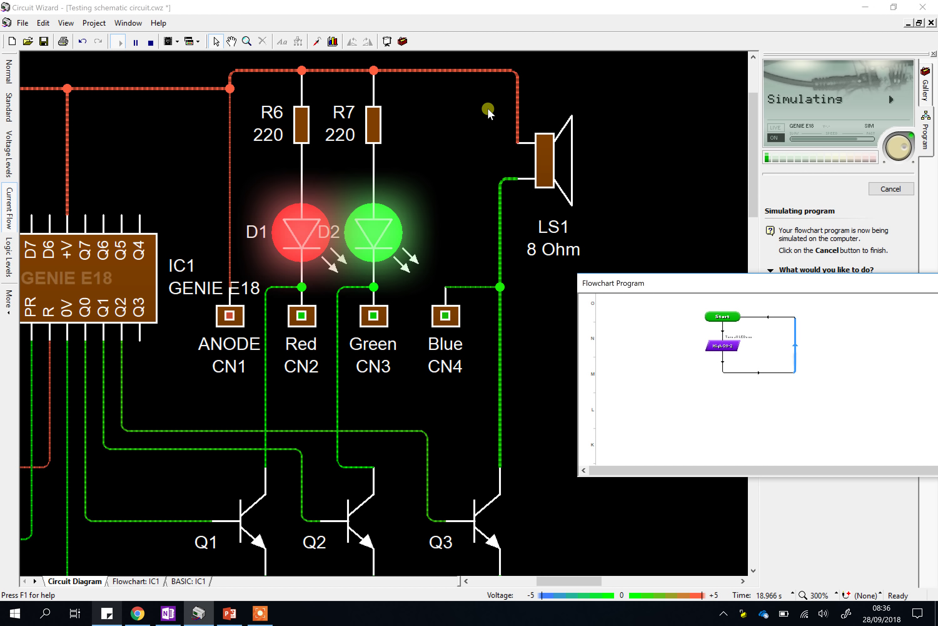
pyautogui.click(890, 188)
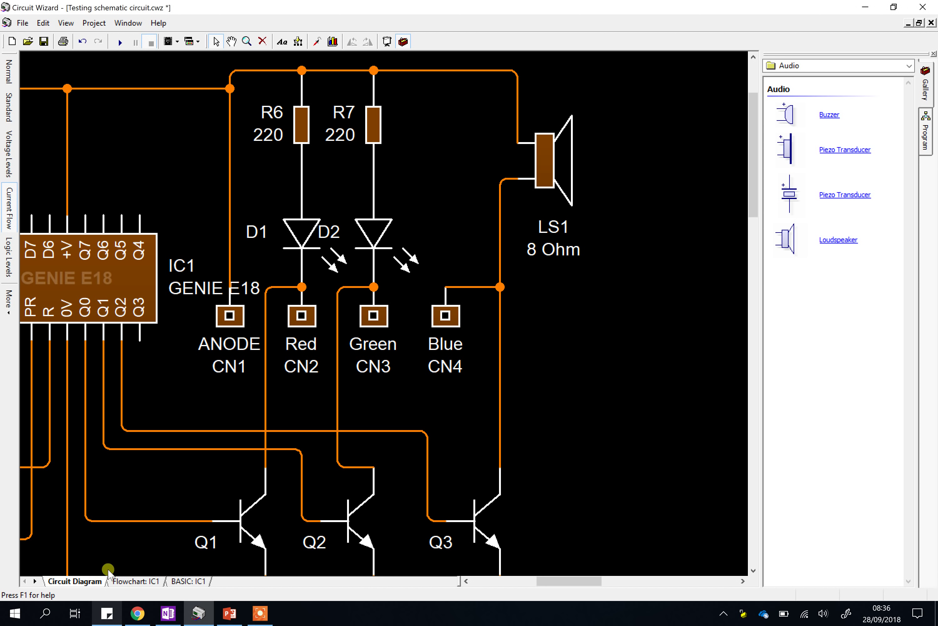
# Insert a Sound command after High Q0-2 in the IC1 flowchart loop and open its properties
pyautogui.click(122, 582)
pyautogui.moveTo(907, 127); pyautogui.dragTo(918, 278)
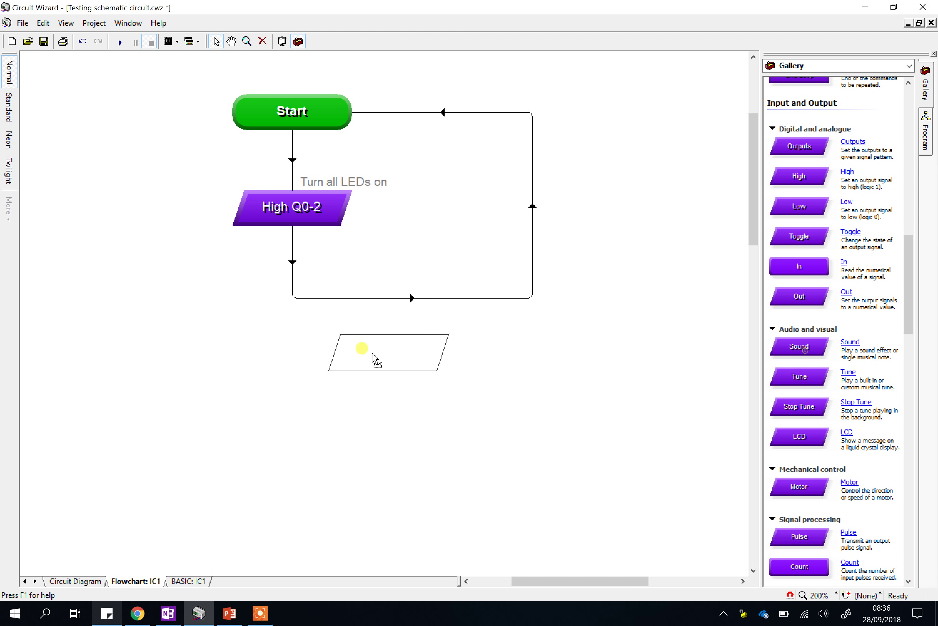
pyautogui.moveTo(372, 353); pyautogui.dragTo(395, 308)
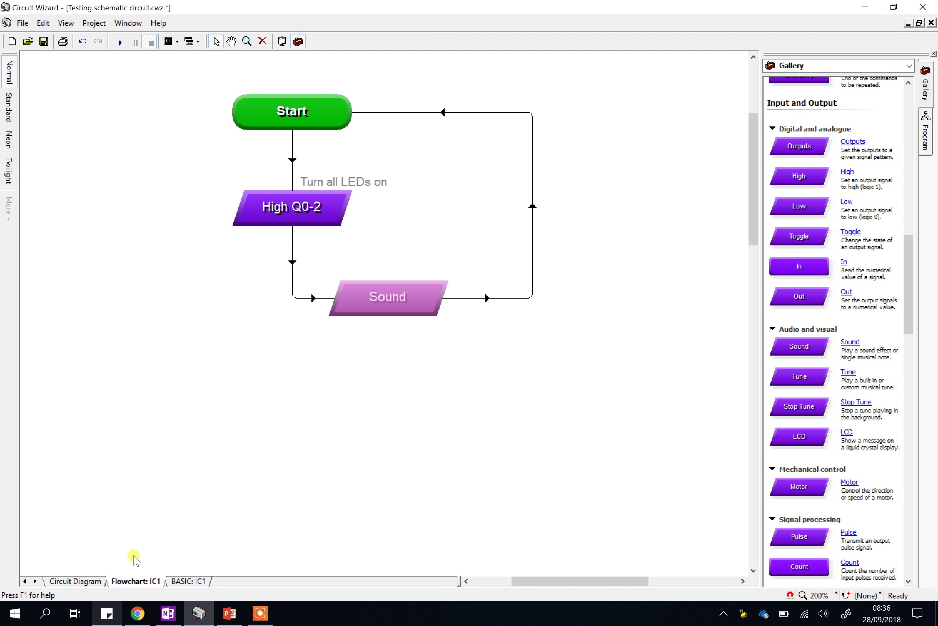
pyautogui.click(81, 581)
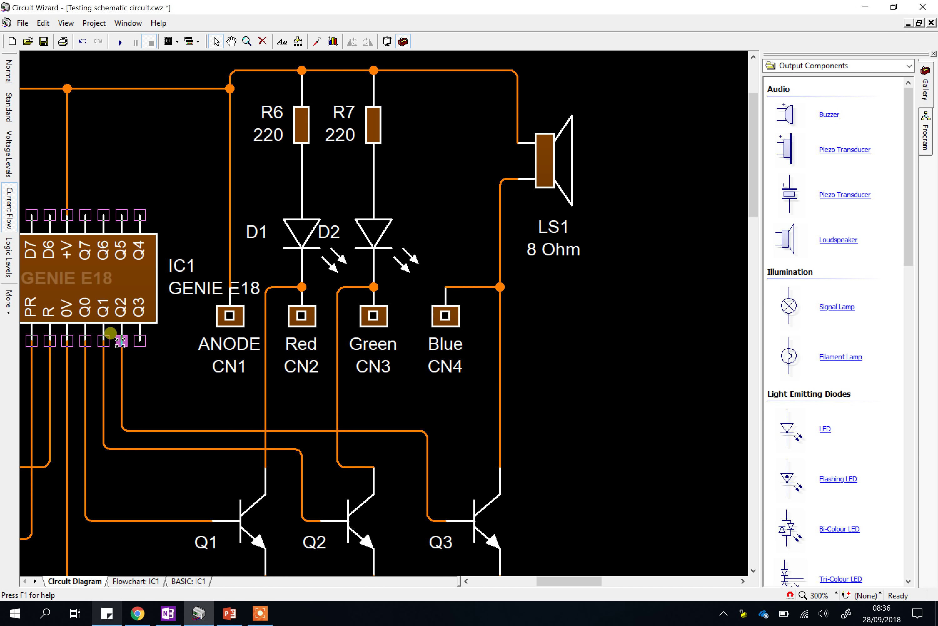
pyautogui.moveTo(112, 332)
pyautogui.click(130, 581)
pyautogui.doubleClick(406, 297)
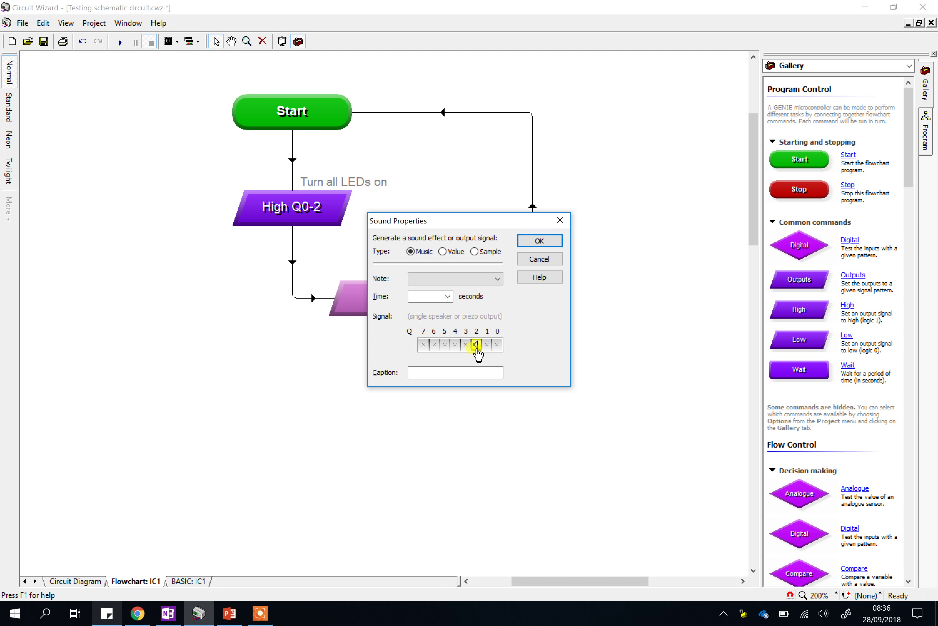
# Choose the note 5 G with a 0.5-second duration in Sound Properties
pyautogui.click(447, 296)
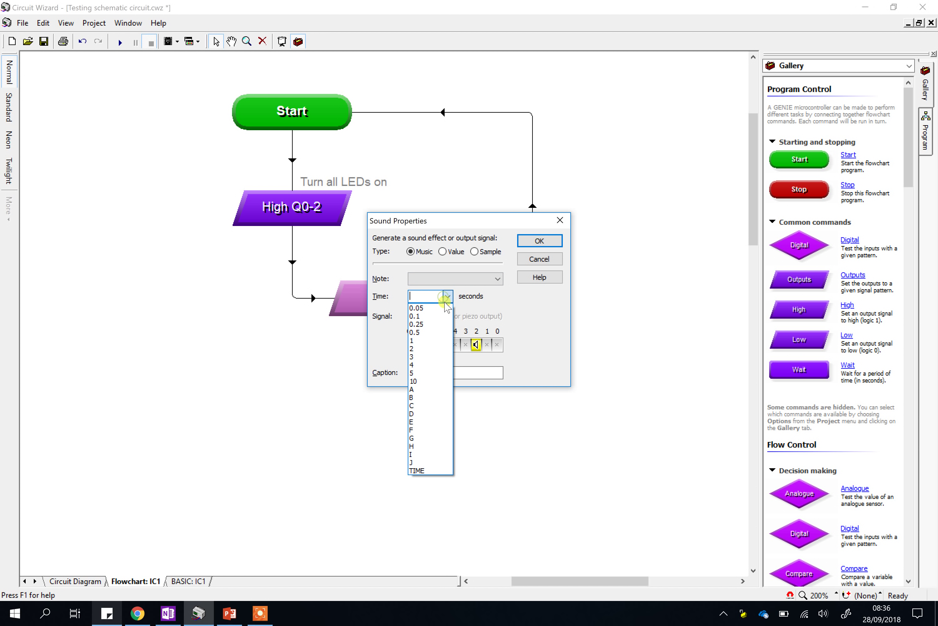
pyautogui.click(428, 332)
pyautogui.click(497, 278)
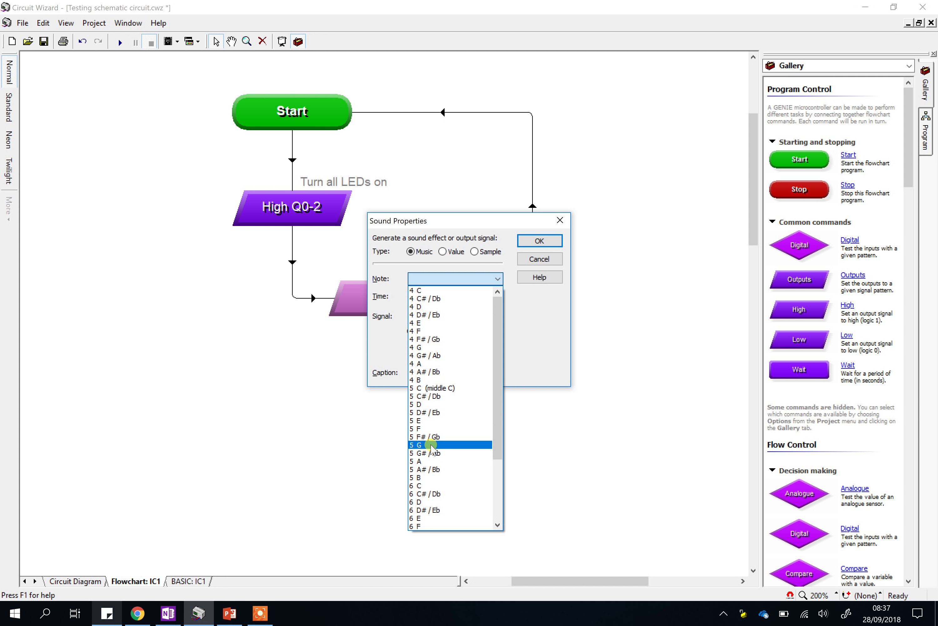
pyautogui.click(431, 445)
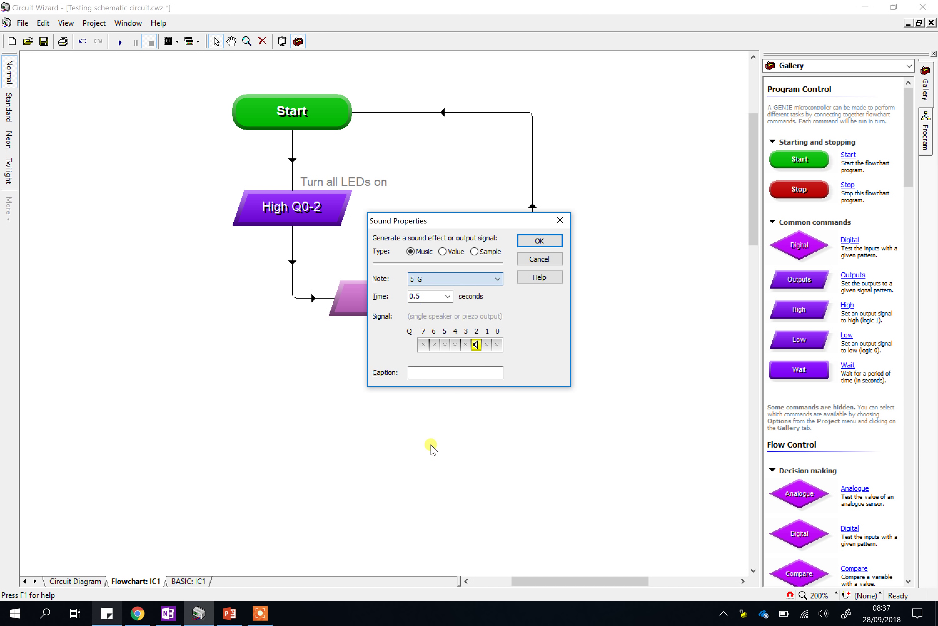
# Try the pitch and sample sound types, return to the Music note, keep 0.5 seconds and confirm
pyautogui.click(452, 252)
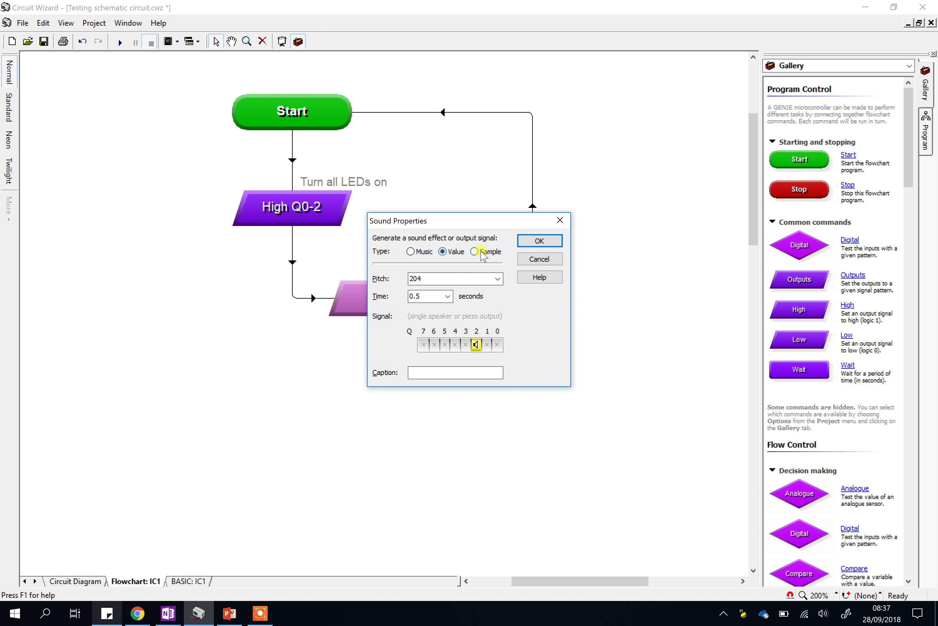
pyautogui.click(479, 252)
pyautogui.click(496, 279)
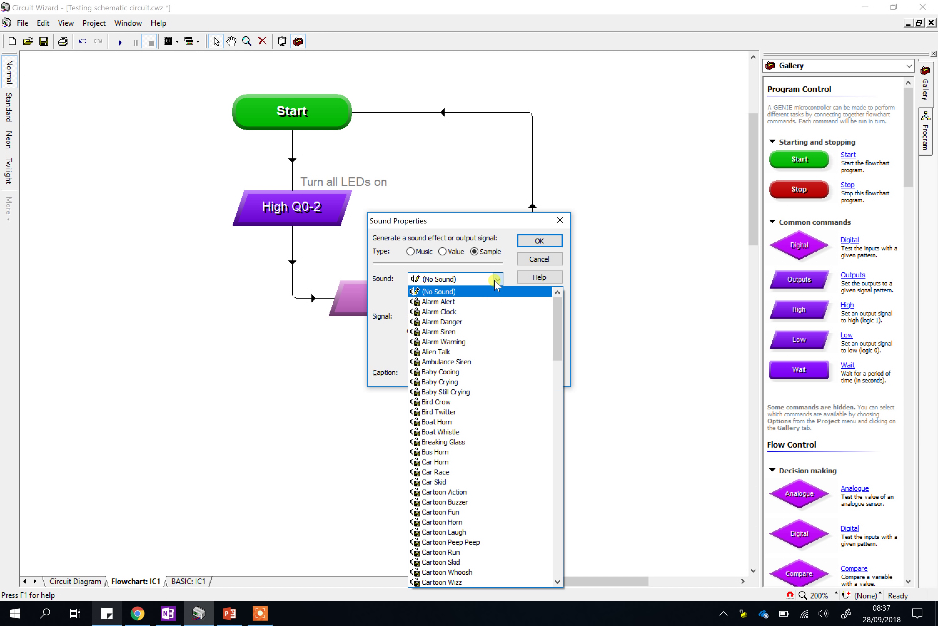
pyautogui.click(458, 253)
pyautogui.click(454, 252)
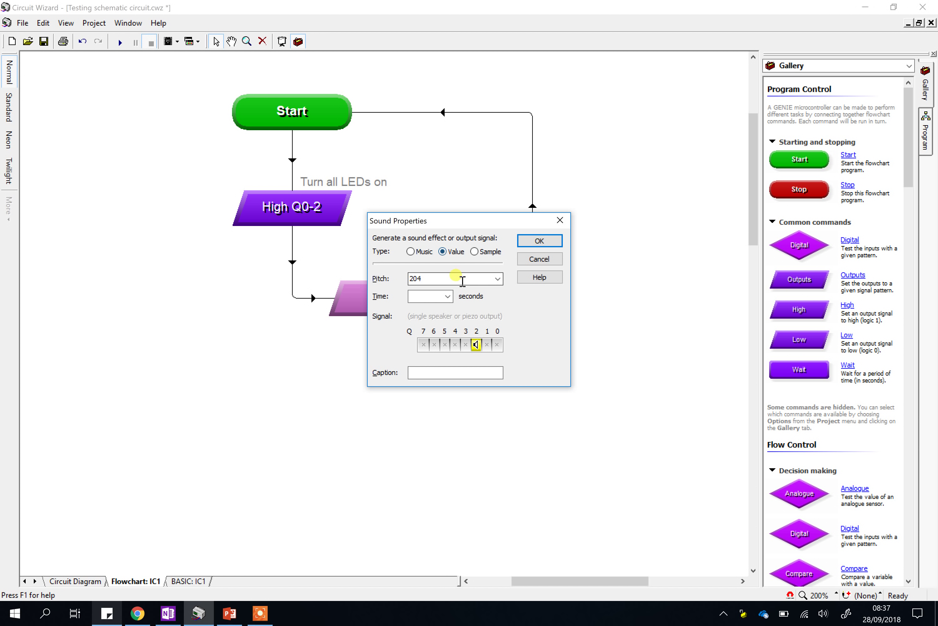
pyautogui.click(420, 258)
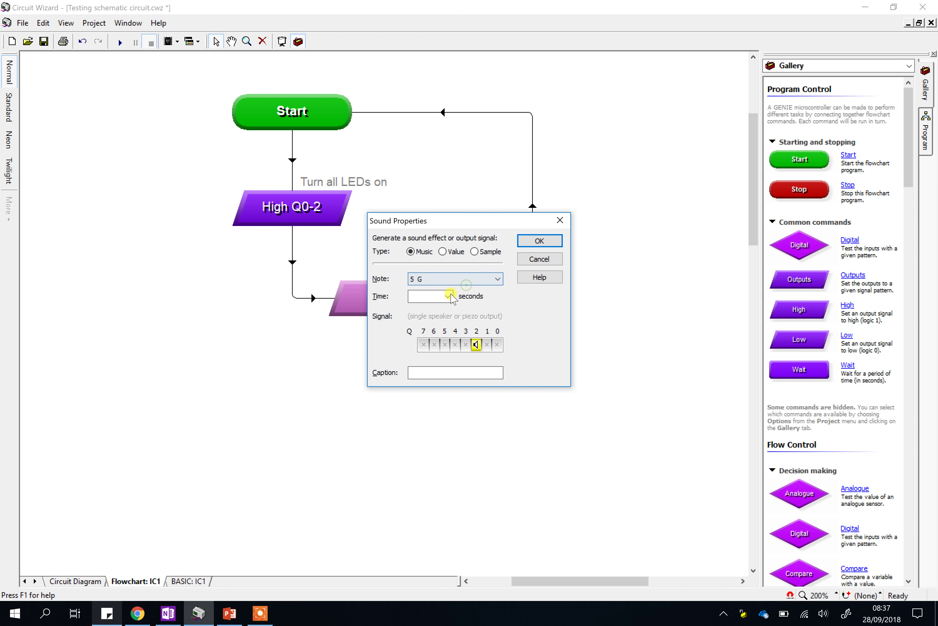
pyautogui.click(448, 295)
pyautogui.click(422, 329)
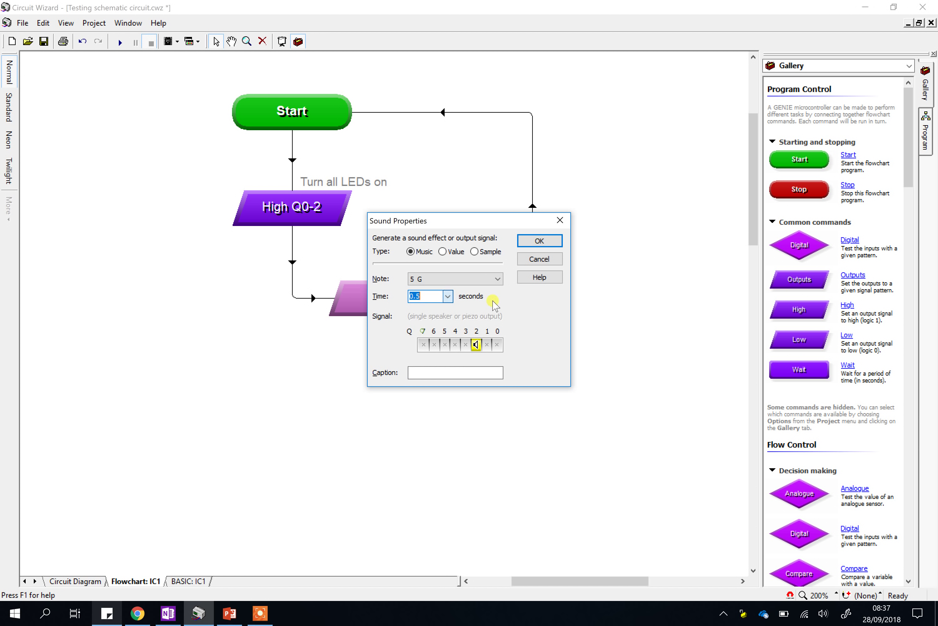
pyautogui.click(539, 240)
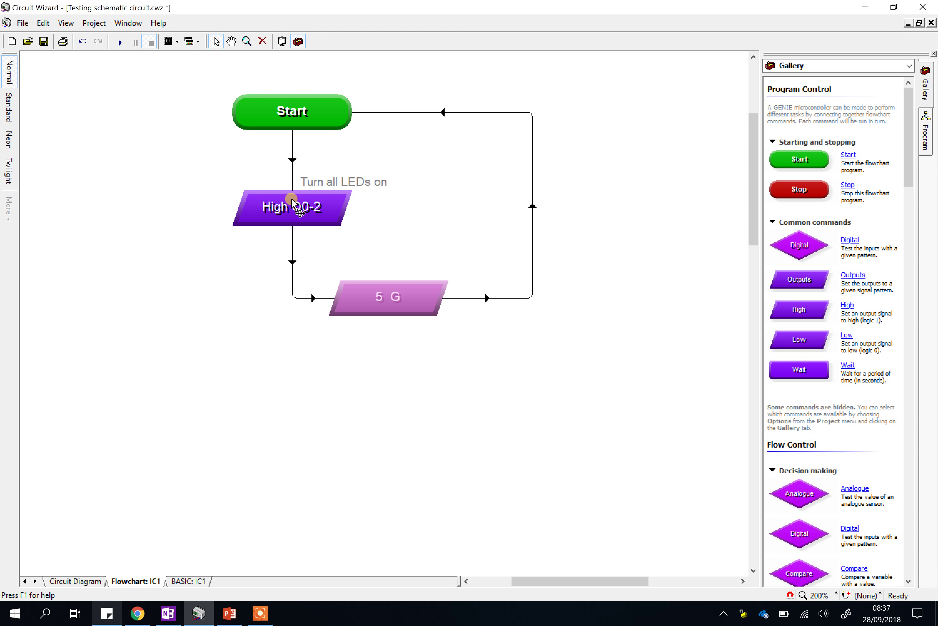
# Simulate the circuit from the diagram to watch the LEDs and loudspeaker, then stop it
pyautogui.click(96, 578)
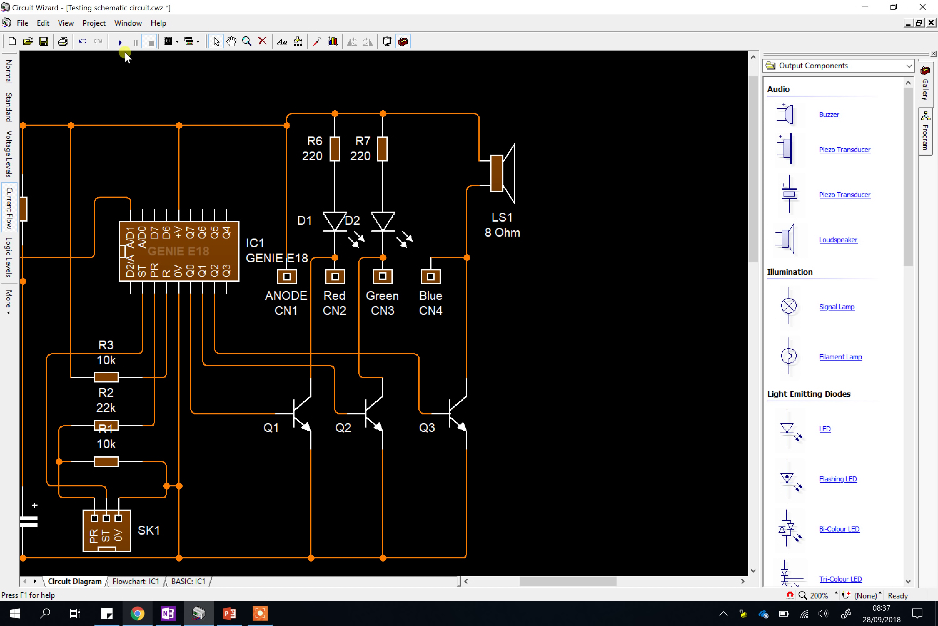
pyautogui.click(124, 48)
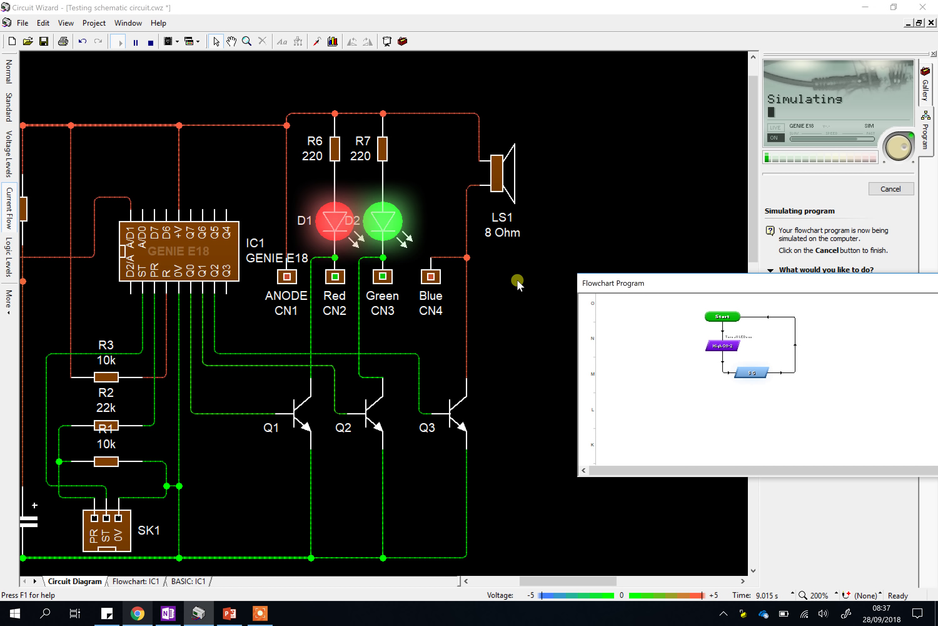
pyautogui.click(151, 42)
pyautogui.scroll(-1, 533, 273)
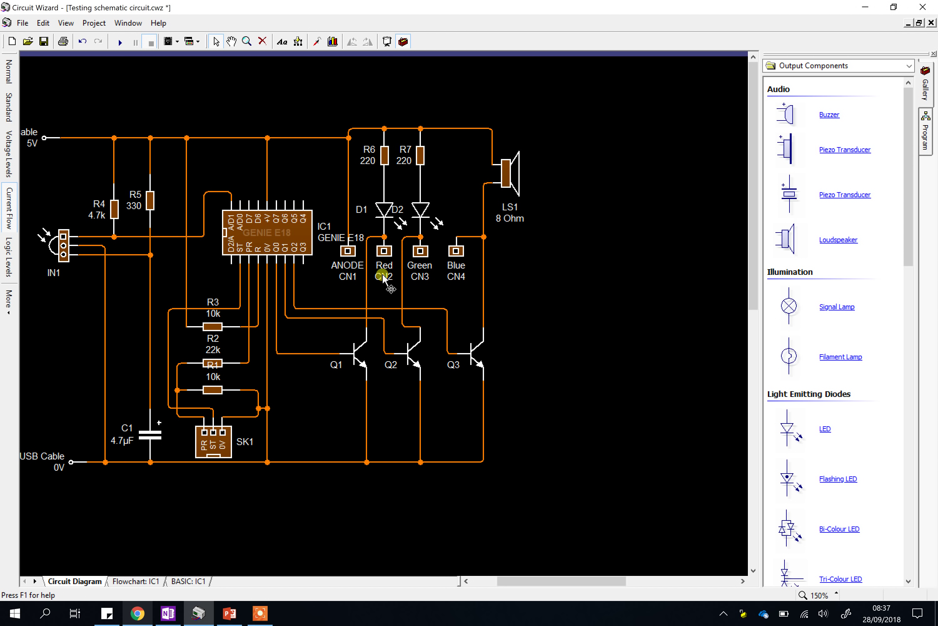
pyautogui.moveTo(383, 276); pyautogui.dragTo(537, 301)
# Bring up slide 5 of the PowerPoint evidence guide
pyautogui.click(230, 613)
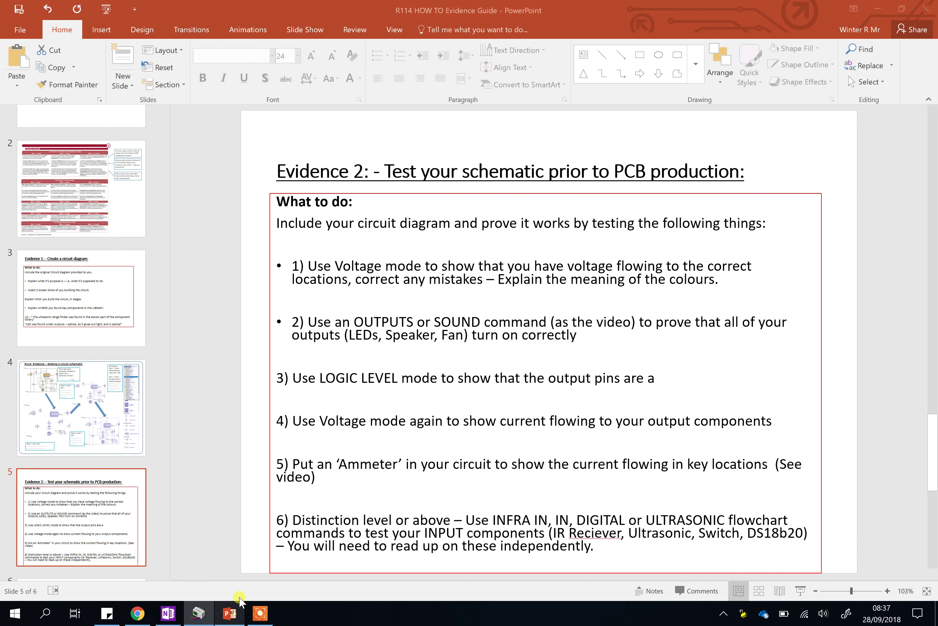
pyautogui.click(46, 346)
pyautogui.click(63, 533)
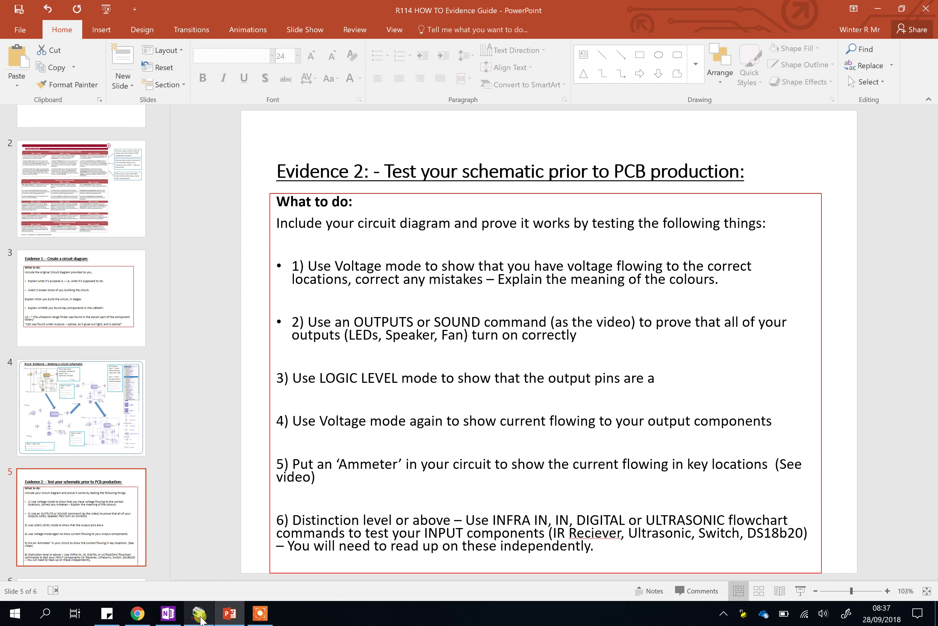
# Highlight the command names INFRA IN, IN, DIGITAL and ULTRASONIC in point 6 of the slide
pyautogui.moveTo(200, 616)
pyautogui.moveTo(202, 596)
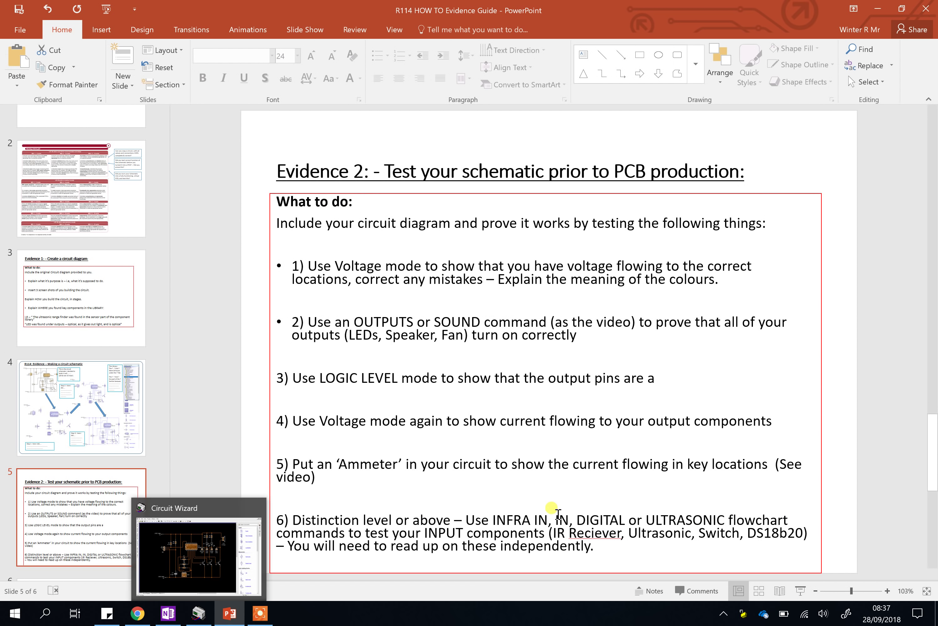
pyautogui.click(557, 512)
pyautogui.click(493, 517)
pyautogui.moveTo(518, 512); pyautogui.dragTo(541, 519)
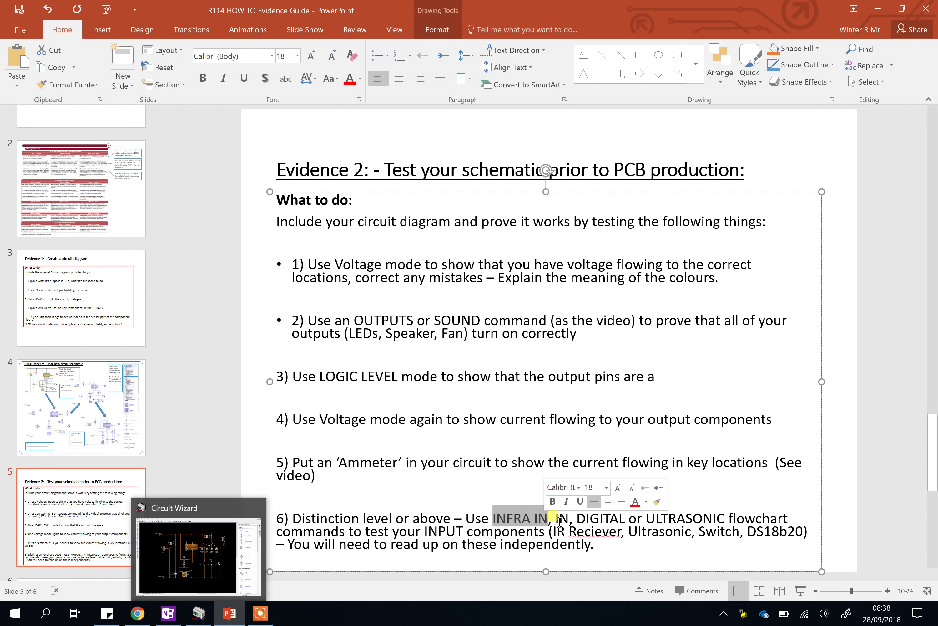
pyautogui.click(559, 519)
pyautogui.doubleClick(559, 518)
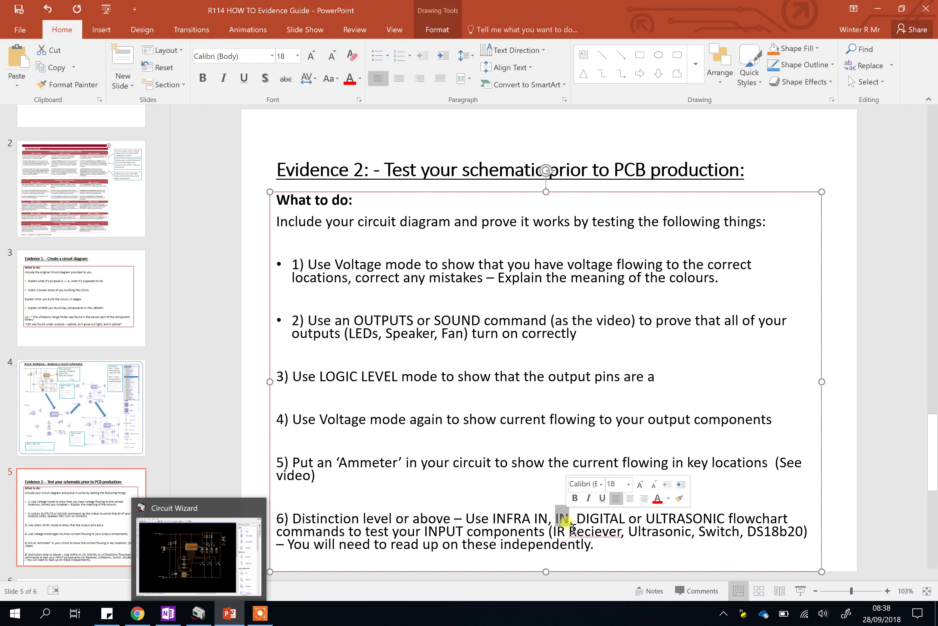
pyautogui.moveTo(577, 519); pyautogui.dragTo(625, 517)
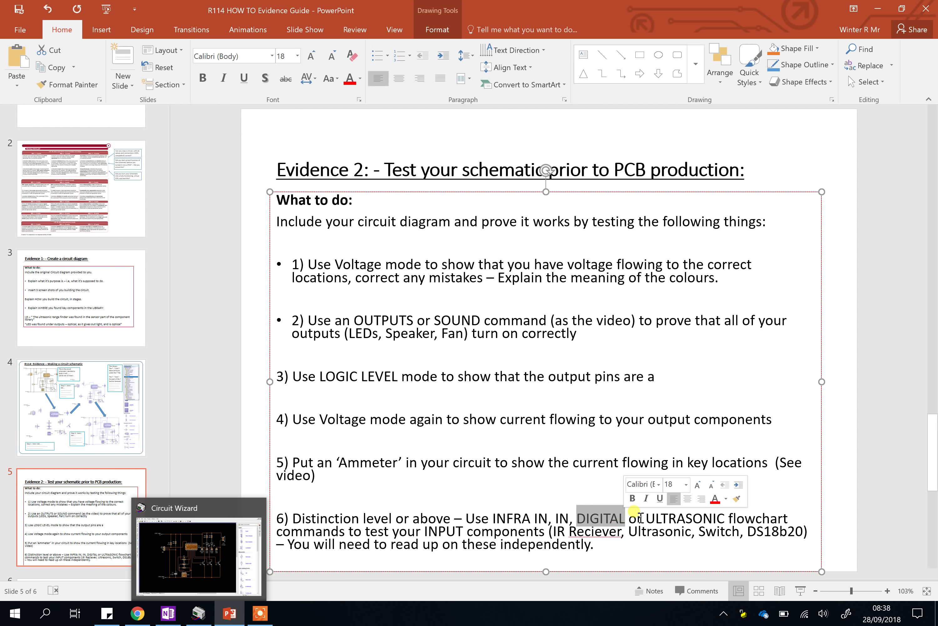
pyautogui.moveTo(646, 517); pyautogui.dragTo(725, 516)
# Drag a Digital decision beside the loop in the IC1 flowchart and open its properties
pyautogui.click(198, 557)
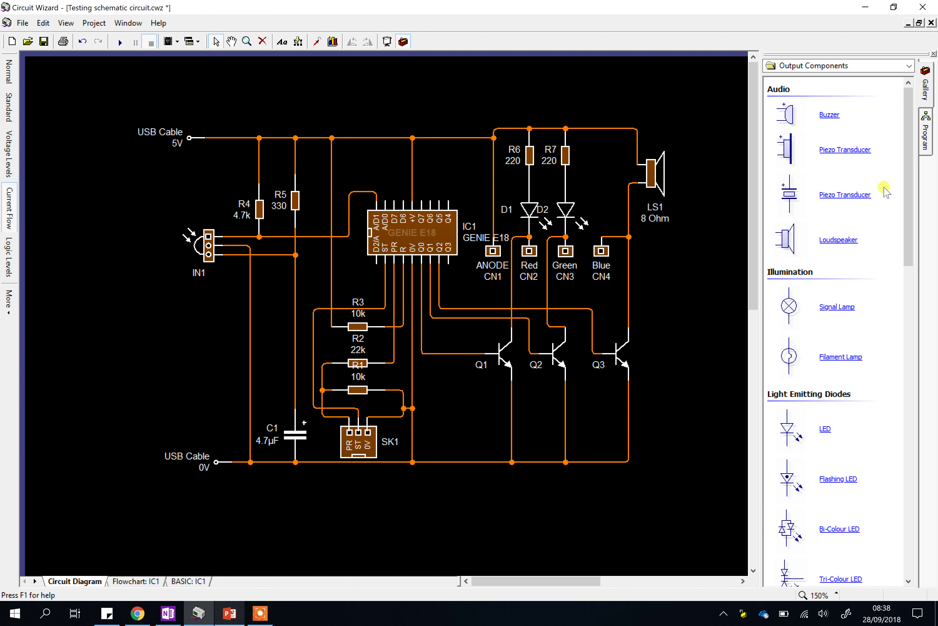
pyautogui.click(136, 581)
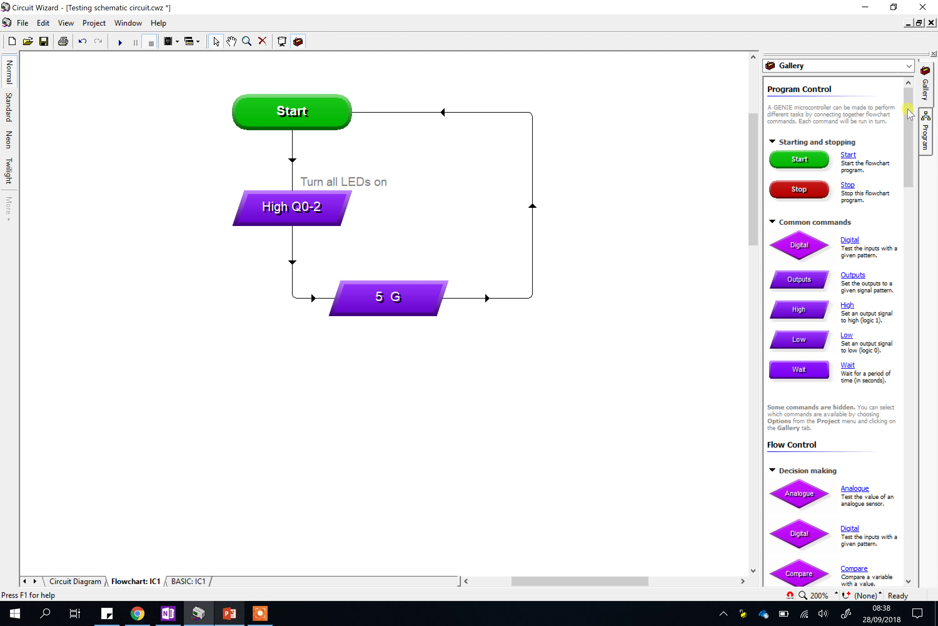
pyautogui.scroll(-3, 889, 141)
pyautogui.moveTo(800, 154); pyautogui.dragTo(196, 392)
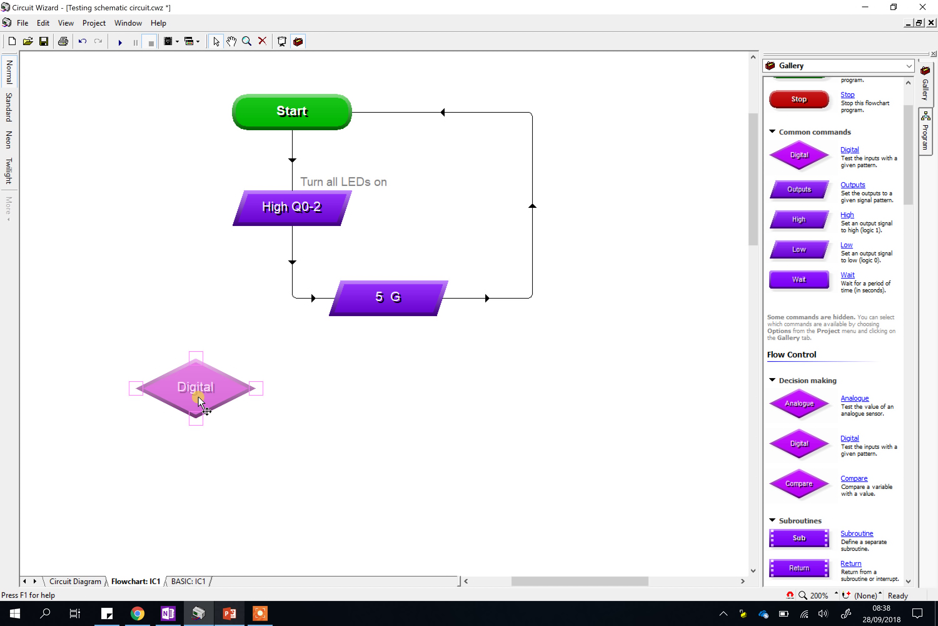
pyautogui.doubleClick(230, 402)
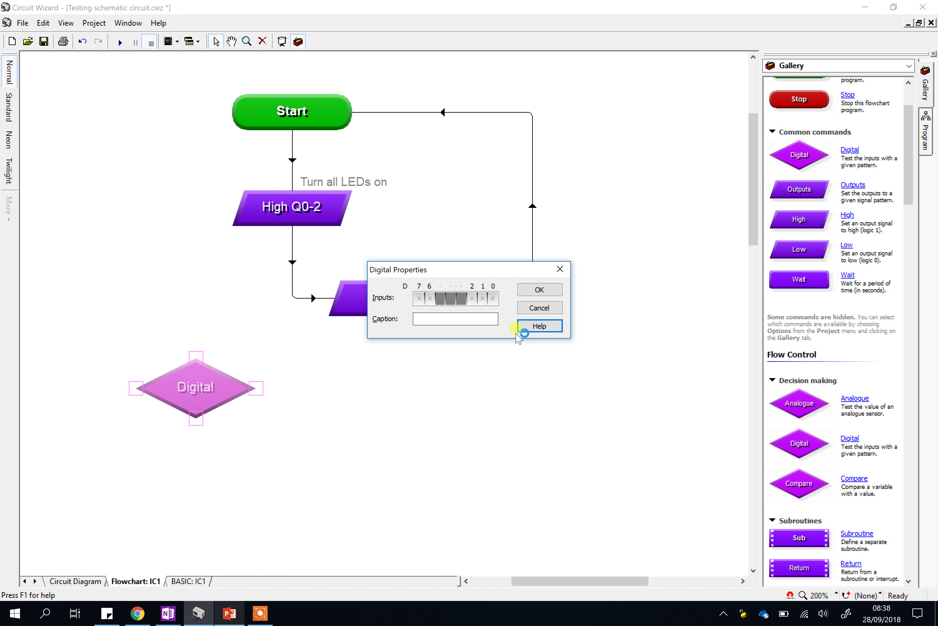
# Read the Digital command's help on testing inputs, then move its dialog off the 5 G step
pyautogui.click(524, 332)
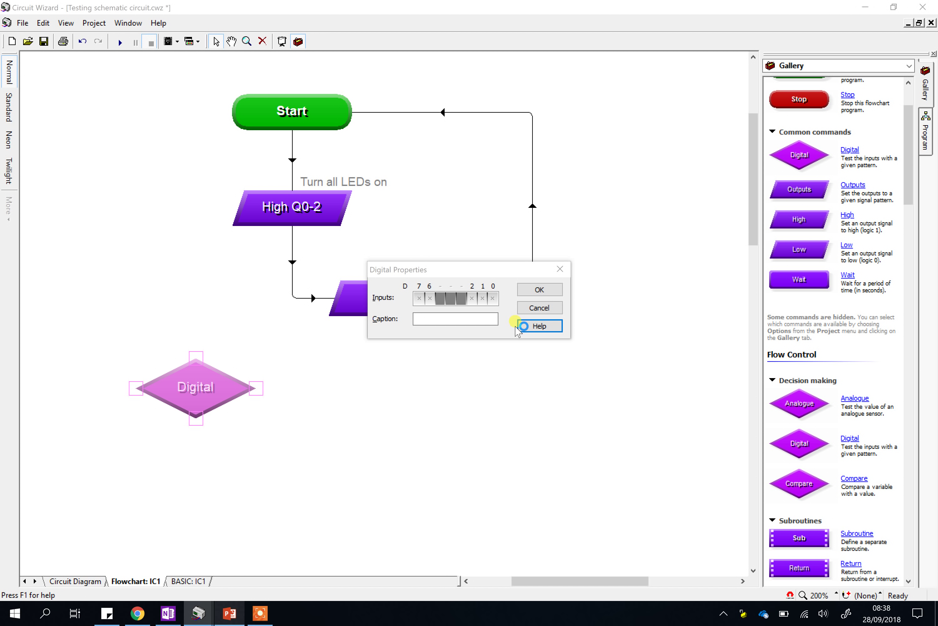
pyautogui.scroll(-3, 194, 373)
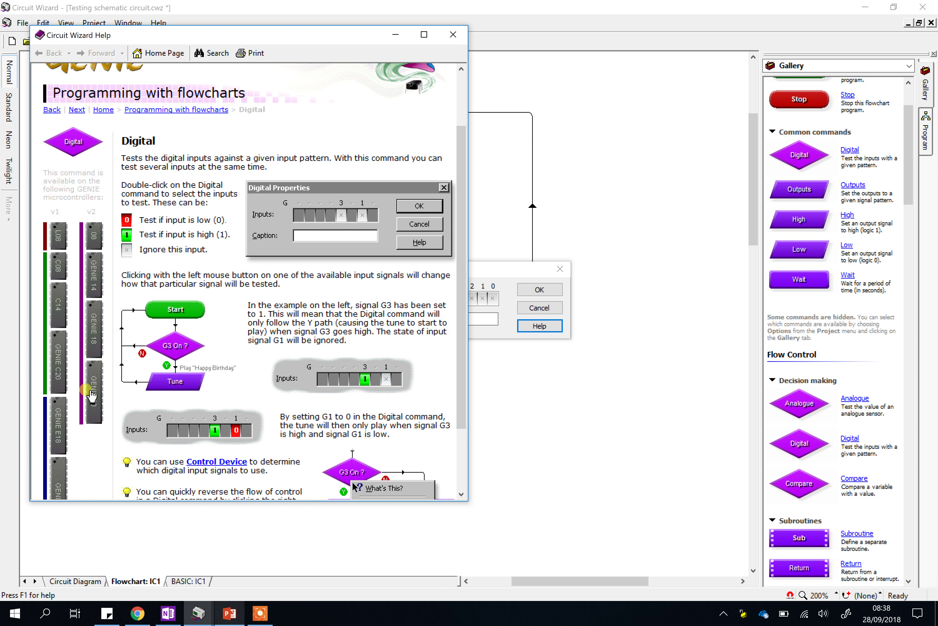
pyautogui.scroll(-3, 189, 213)
pyautogui.scroll(5, 177, 222)
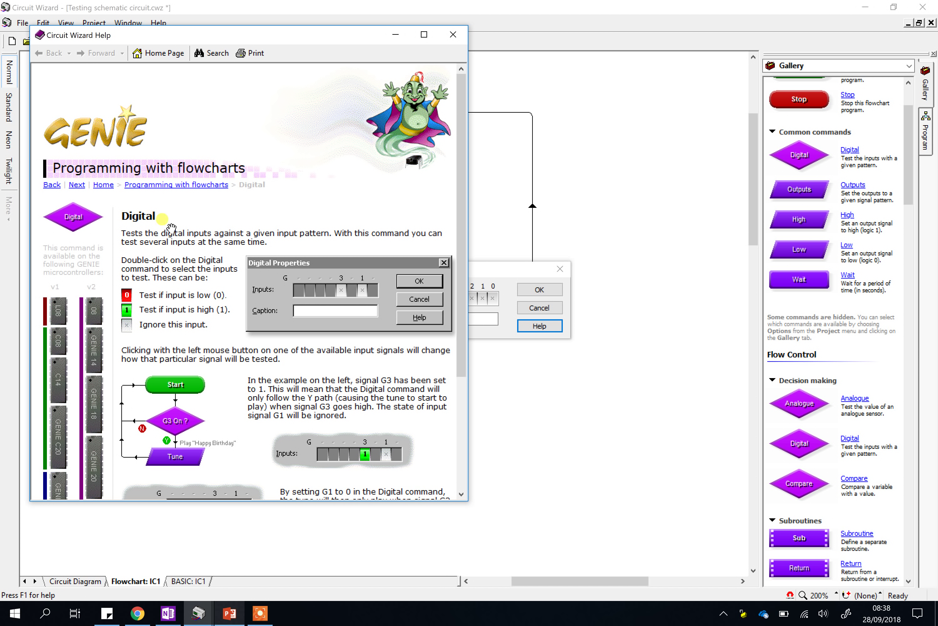
pyautogui.scroll(-4, 171, 228)
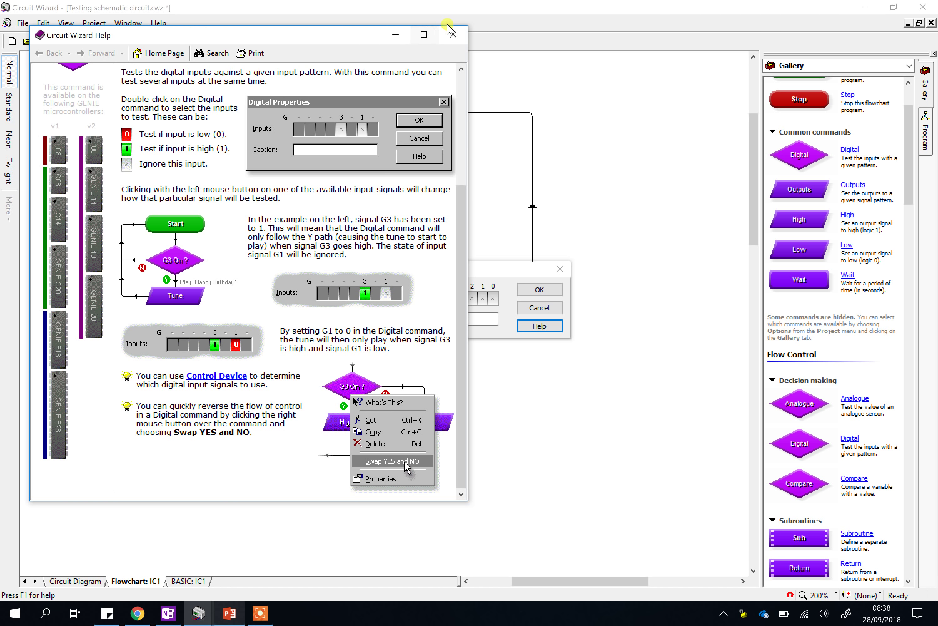
pyautogui.click(452, 33)
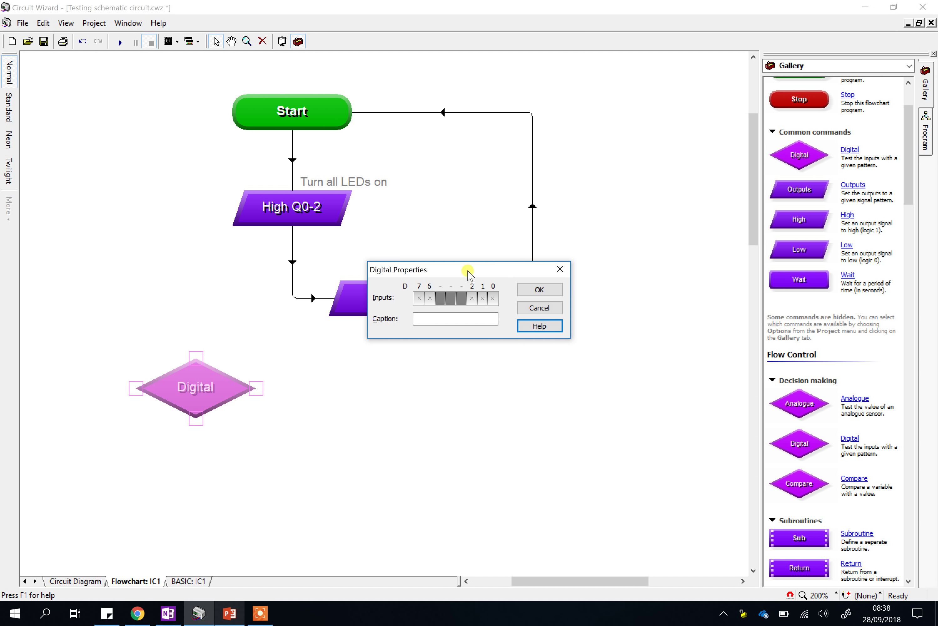
pyautogui.moveTo(469, 274); pyautogui.dragTo(549, 436)
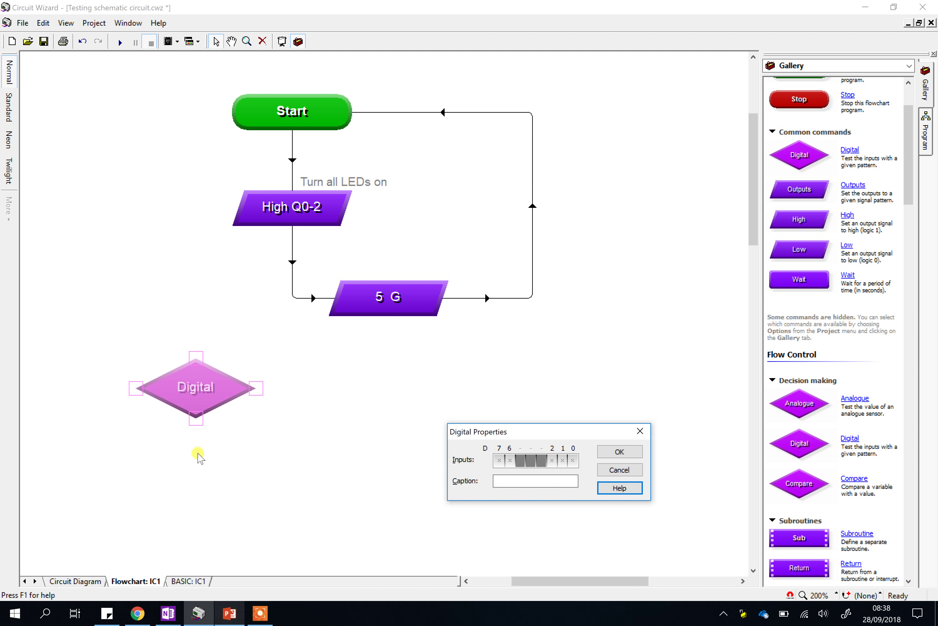
# Cancel Digital Properties without changes and return to the circuit diagram
pyautogui.click(203, 611)
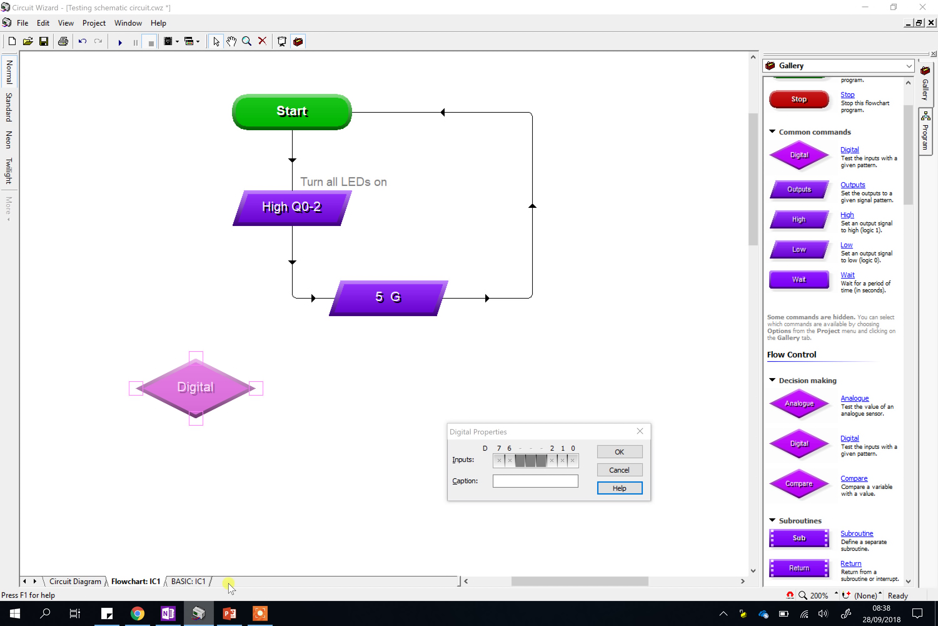
pyautogui.click(622, 469)
pyautogui.click(75, 580)
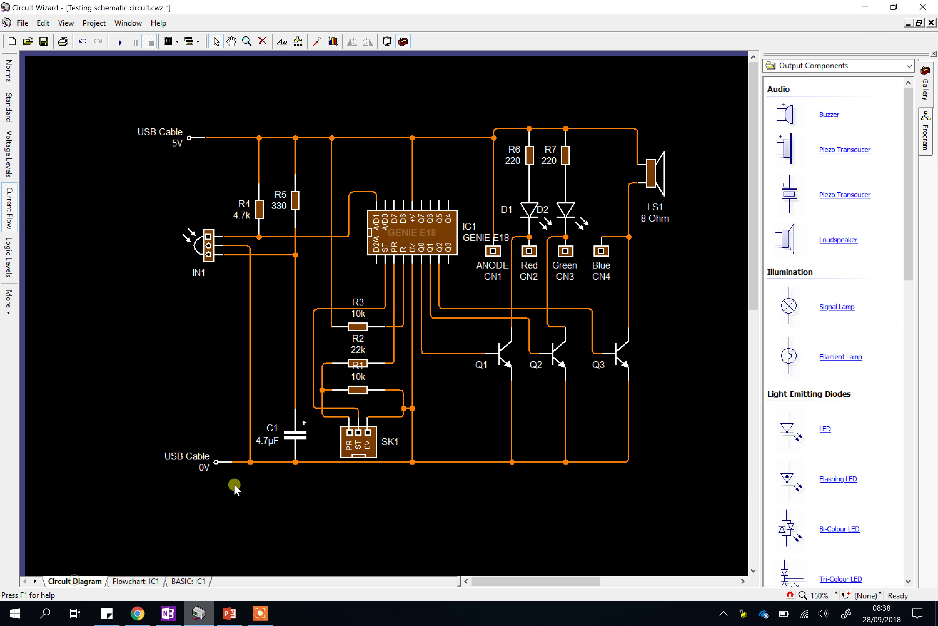
# Open the Remote Lighting Circuit file via File > Open
pyautogui.click(23, 23)
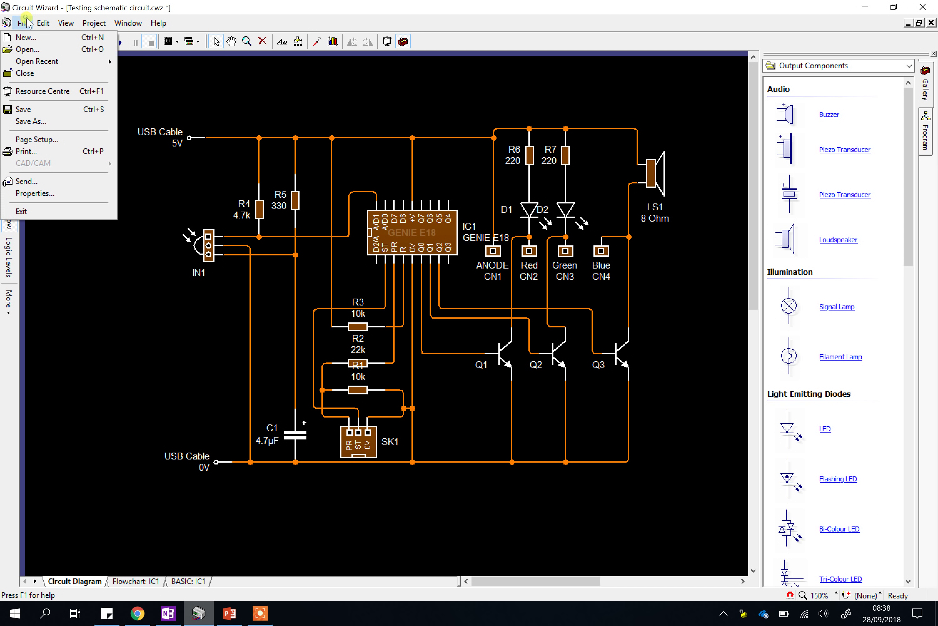
pyautogui.click(27, 49)
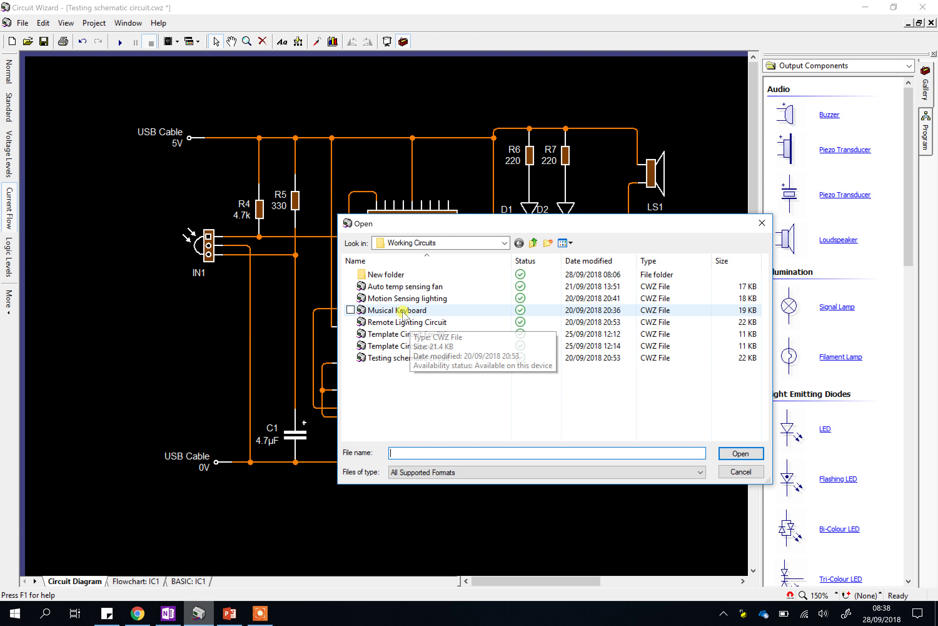
pyautogui.click(444, 322)
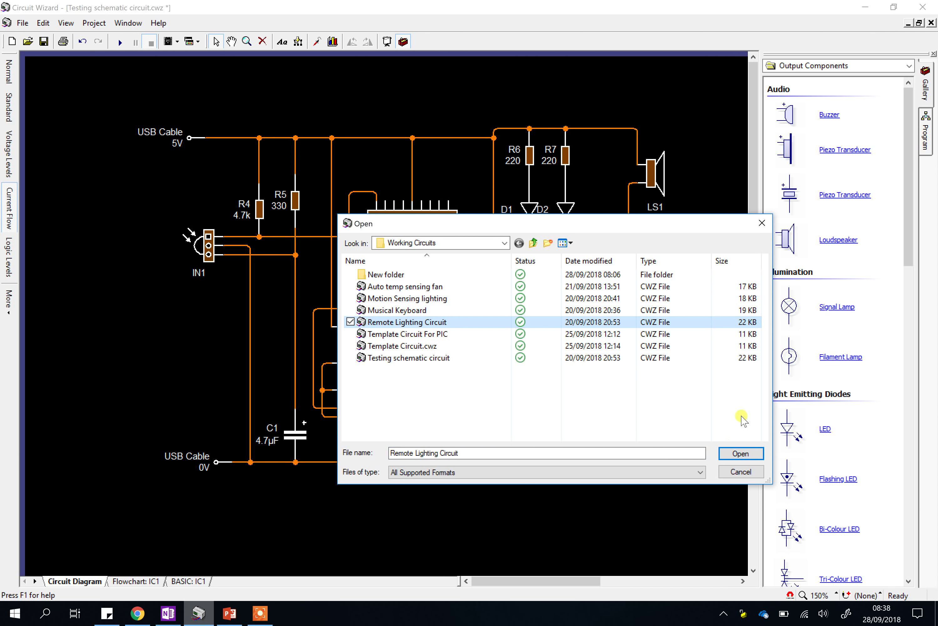
pyautogui.click(740, 453)
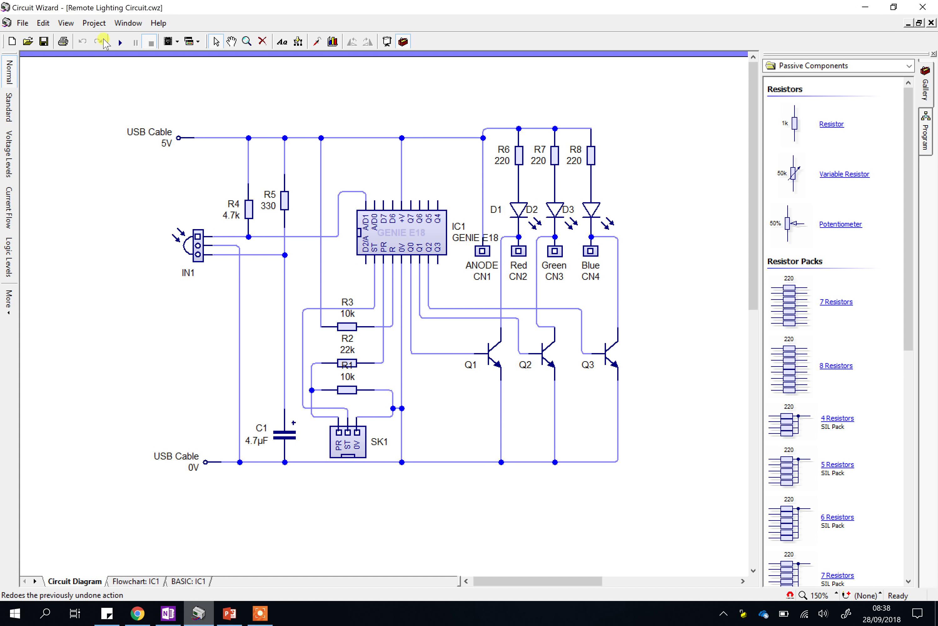
# Start the simulation and bring up the IR remote keypad on IN1, closing the BASIC listing
pyautogui.click(118, 41)
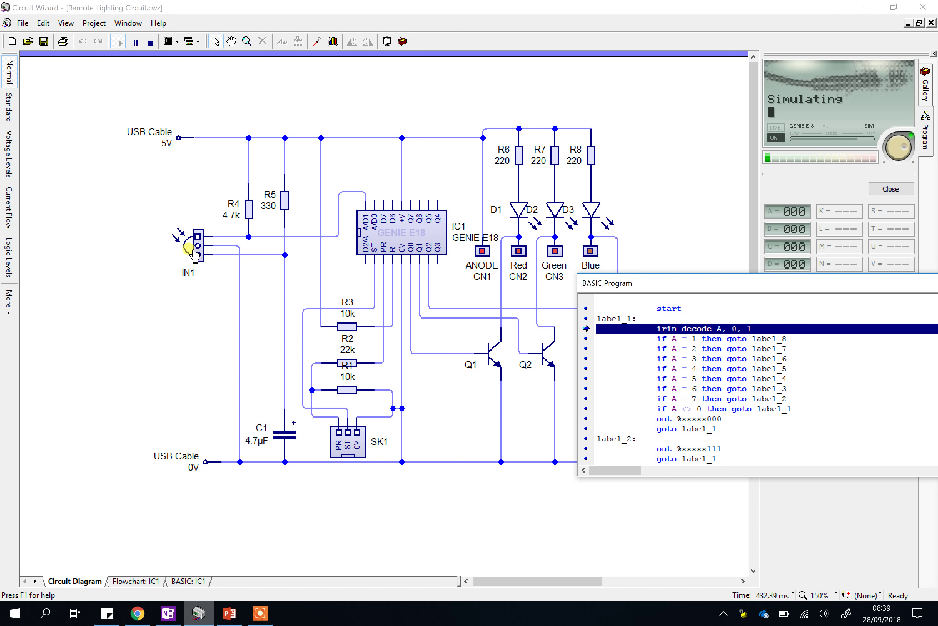
pyautogui.click(198, 245)
pyautogui.moveTo(754, 286); pyautogui.dragTo(496, 326)
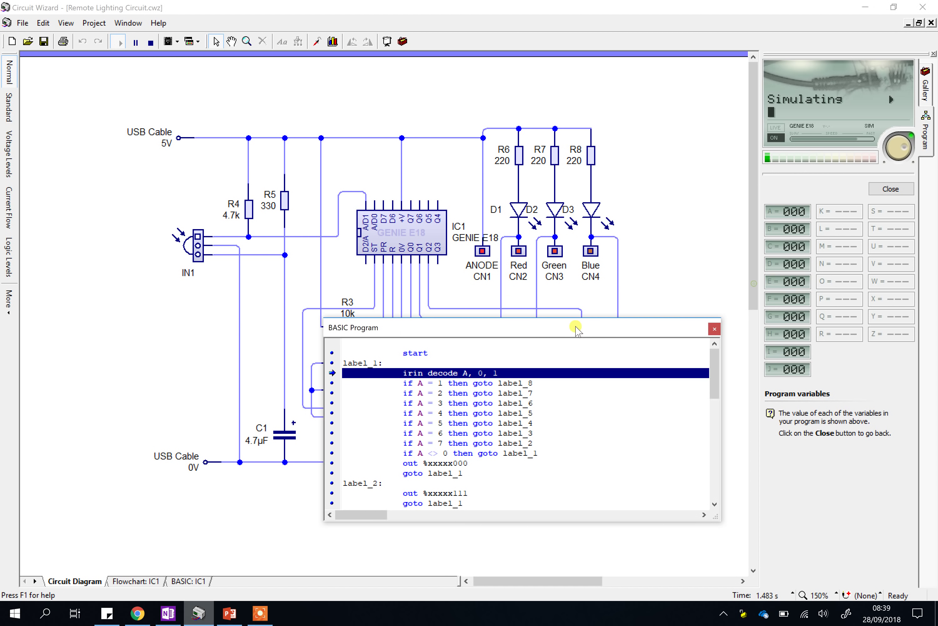
pyautogui.click(718, 325)
pyautogui.click(198, 245)
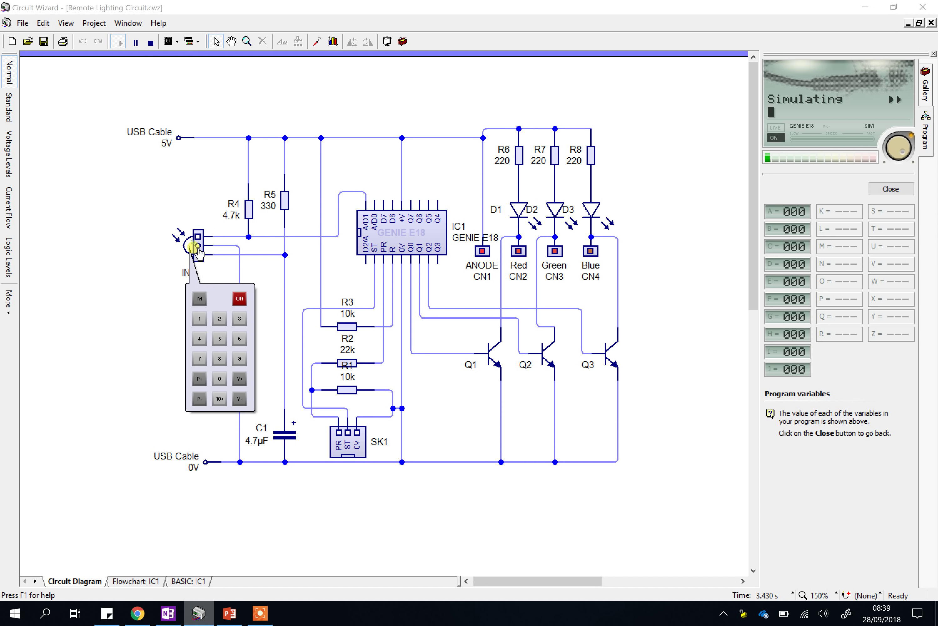
# Send remote keys 1–5, then key 2, checking the LED colours, and stop the simulation
pyautogui.click(200, 318)
pyautogui.click(220, 318)
pyautogui.click(240, 319)
pyautogui.click(199, 338)
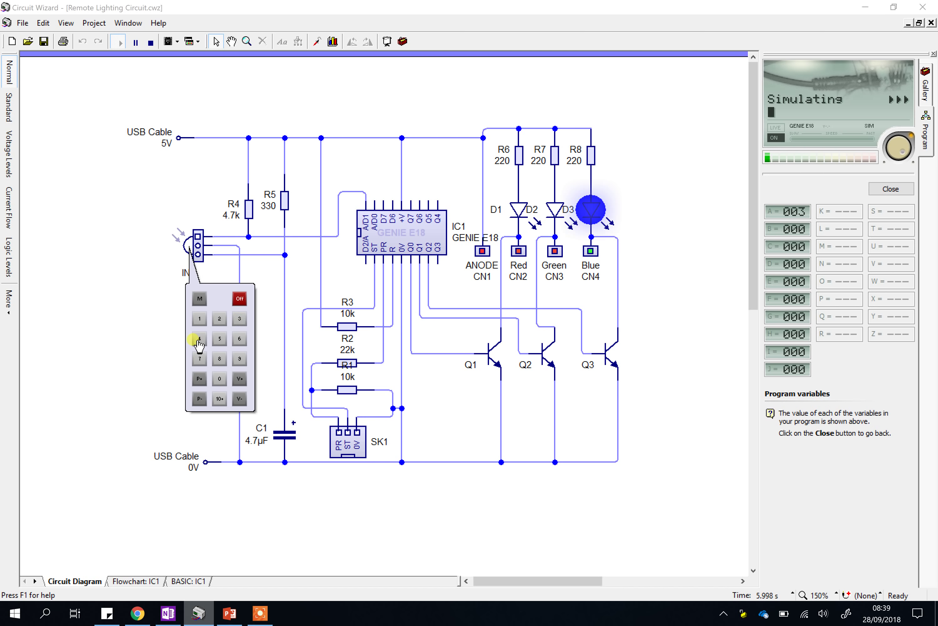
pyautogui.click(220, 338)
pyautogui.scroll(3, 182, 242)
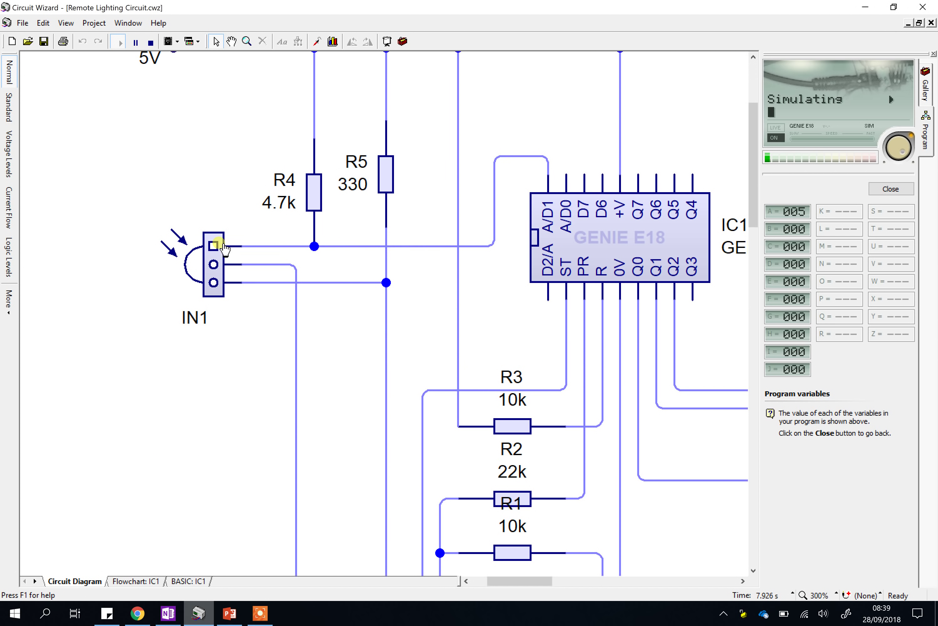
pyautogui.click(196, 259)
pyautogui.click(225, 337)
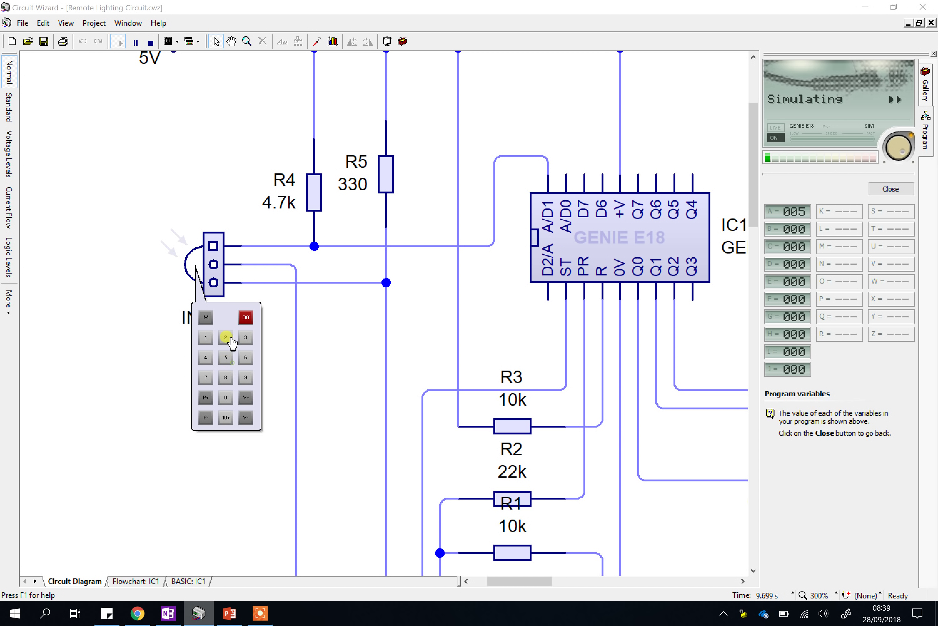
pyautogui.scroll(-3, 316, 308)
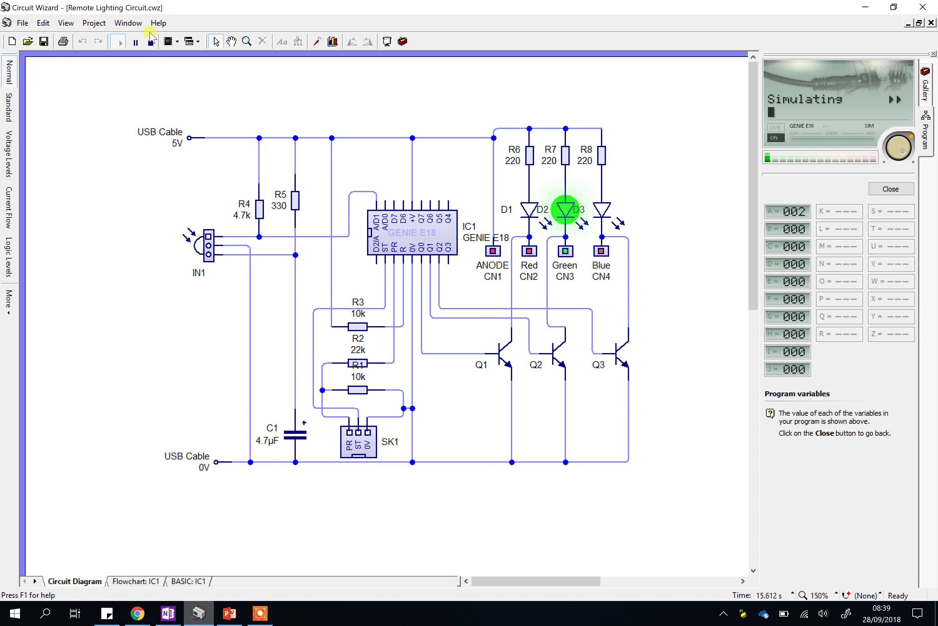
pyautogui.click(151, 42)
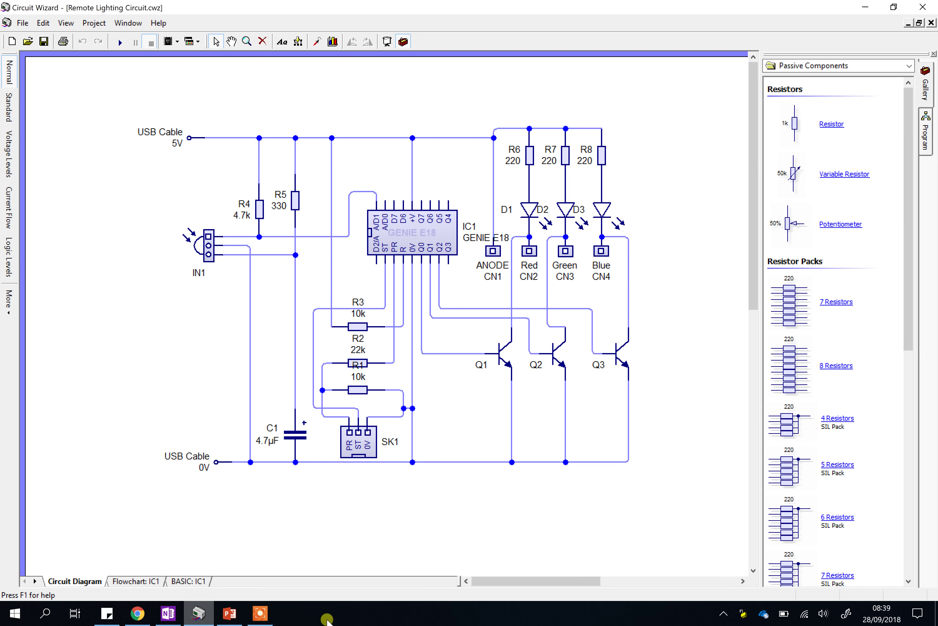
# Bring up evidence guide slide 5, 'Evidence 2: Test your schematic prior to PCB production', and edit its title
pyautogui.click(242, 614)
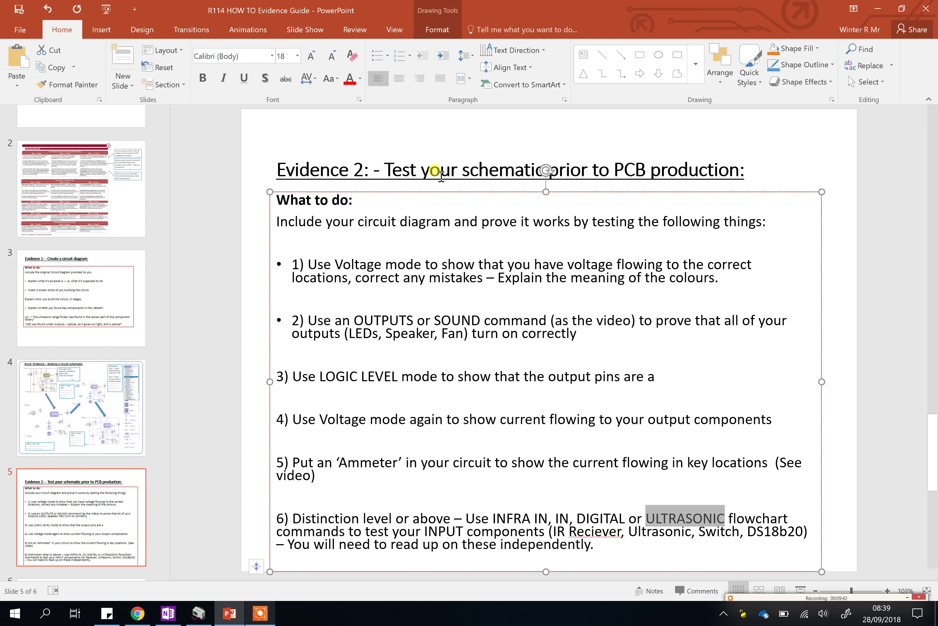
pyautogui.click(441, 181)
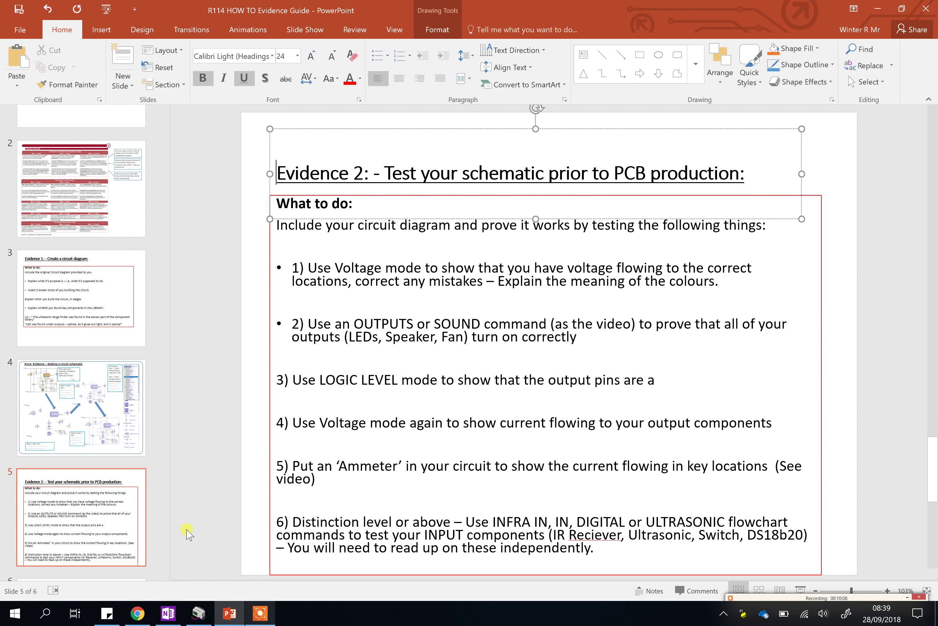
# Browse the evidence guide from slide 4 on making the schematic to slide 2's marking criteria grid
pyautogui.click(81, 408)
pyautogui.scroll(-1, 101, 143)
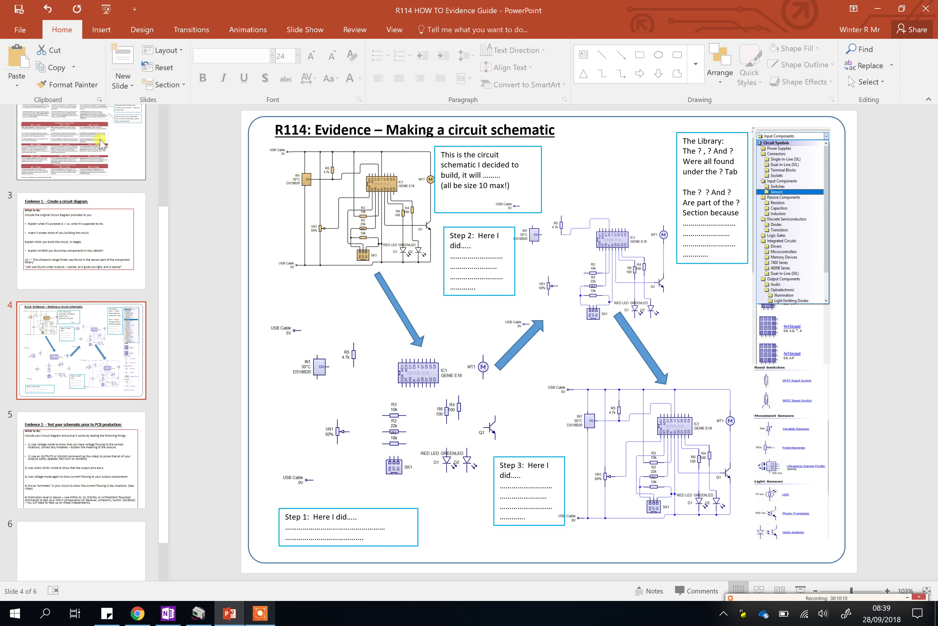
pyautogui.scroll(3, 101, 143)
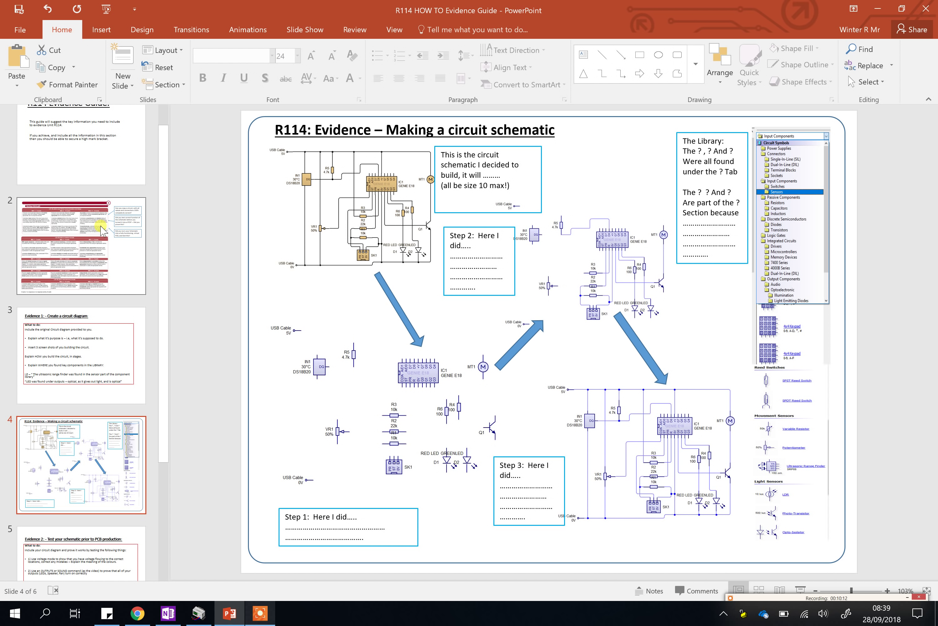
pyautogui.scroll(-1, 157, 516)
pyautogui.click(99, 193)
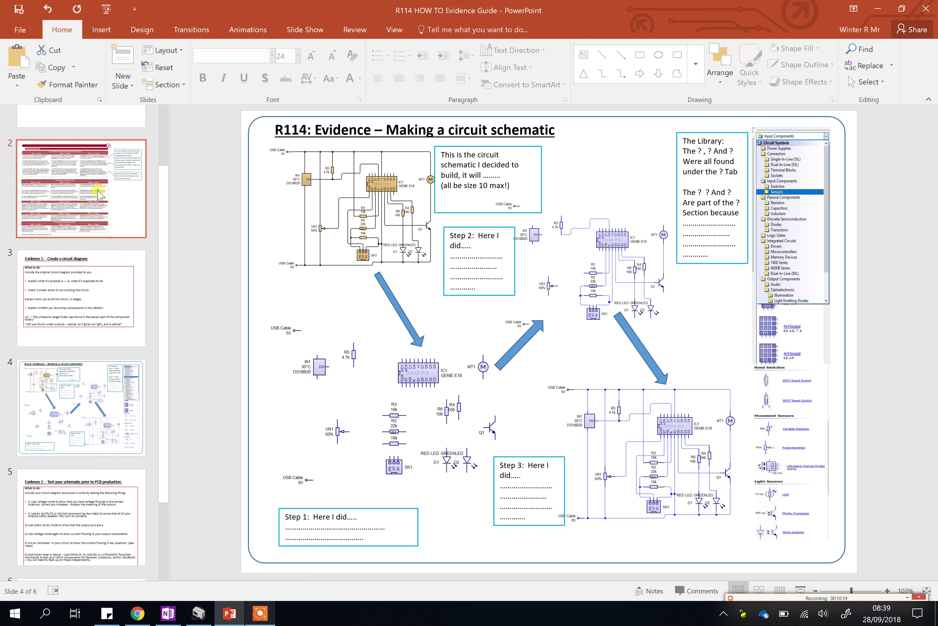